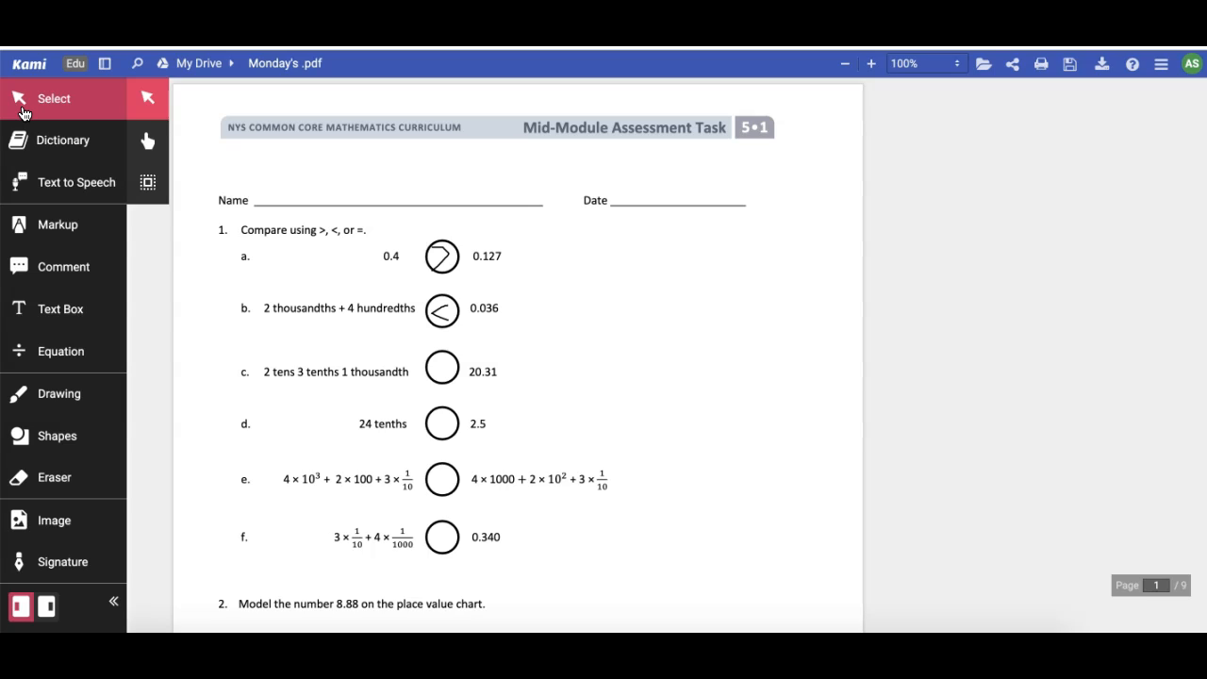
- Select the handwritten comparison marks of items a and b together with annotation selection, leaving them unchanged
click(59, 99)
click(155, 104)
click(144, 112)
click(147, 141)
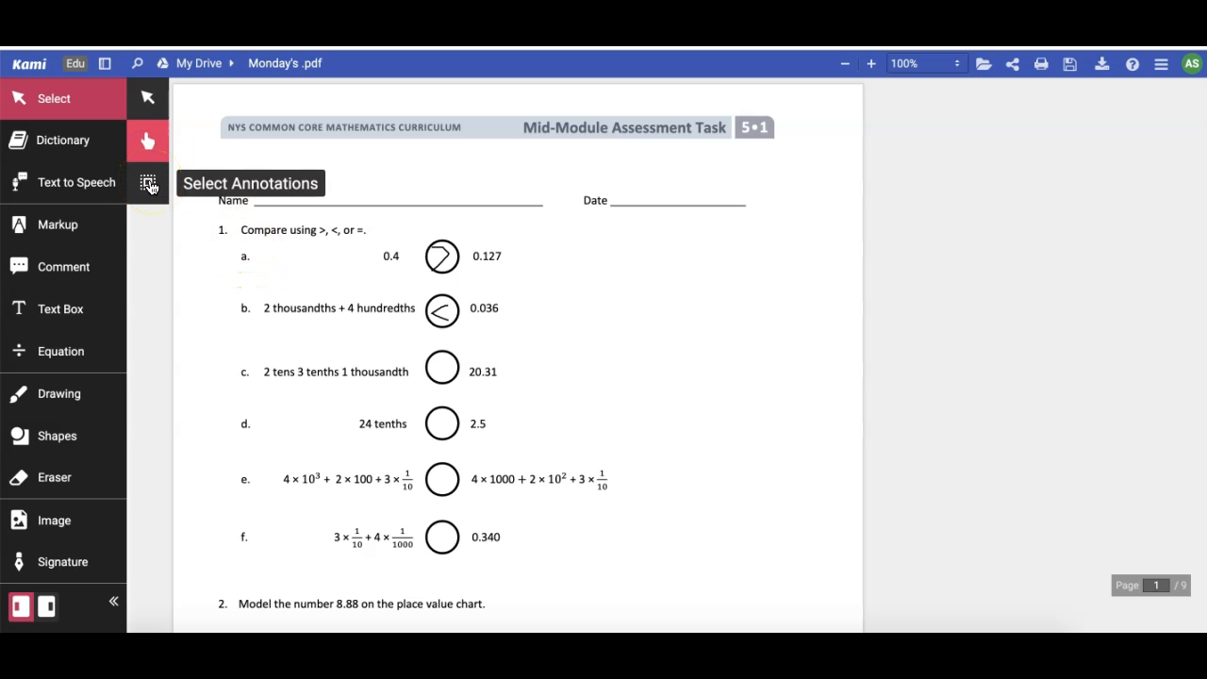
click(148, 184)
drag(366, 213, 528, 366)
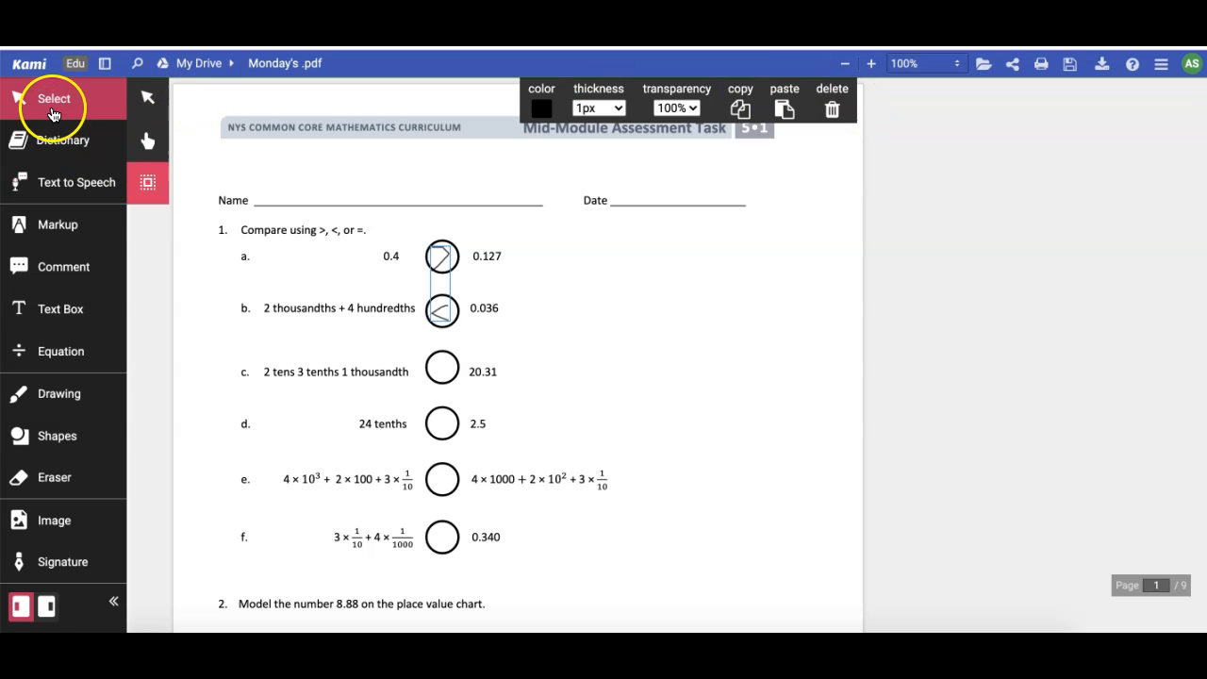
click(54, 104)
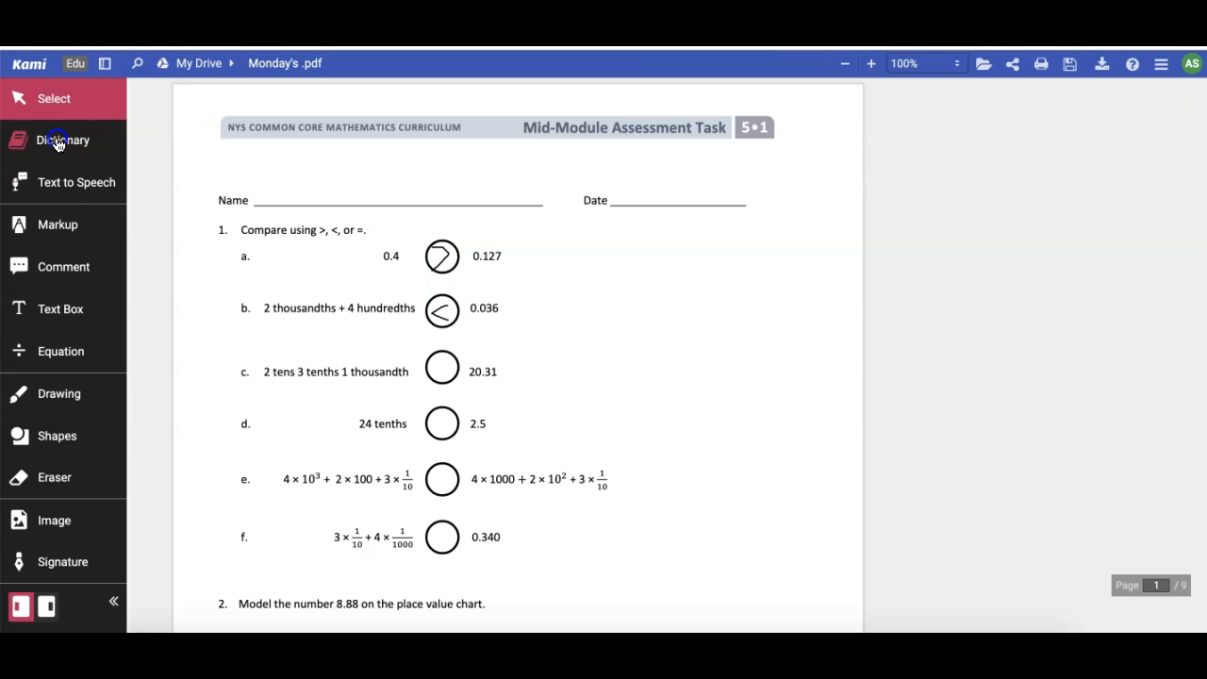
- Look up the word "thousandths" from item b in the dictionary and dismiss the definition
click(51, 141)
drag(274, 309, 339, 307)
click(269, 307)
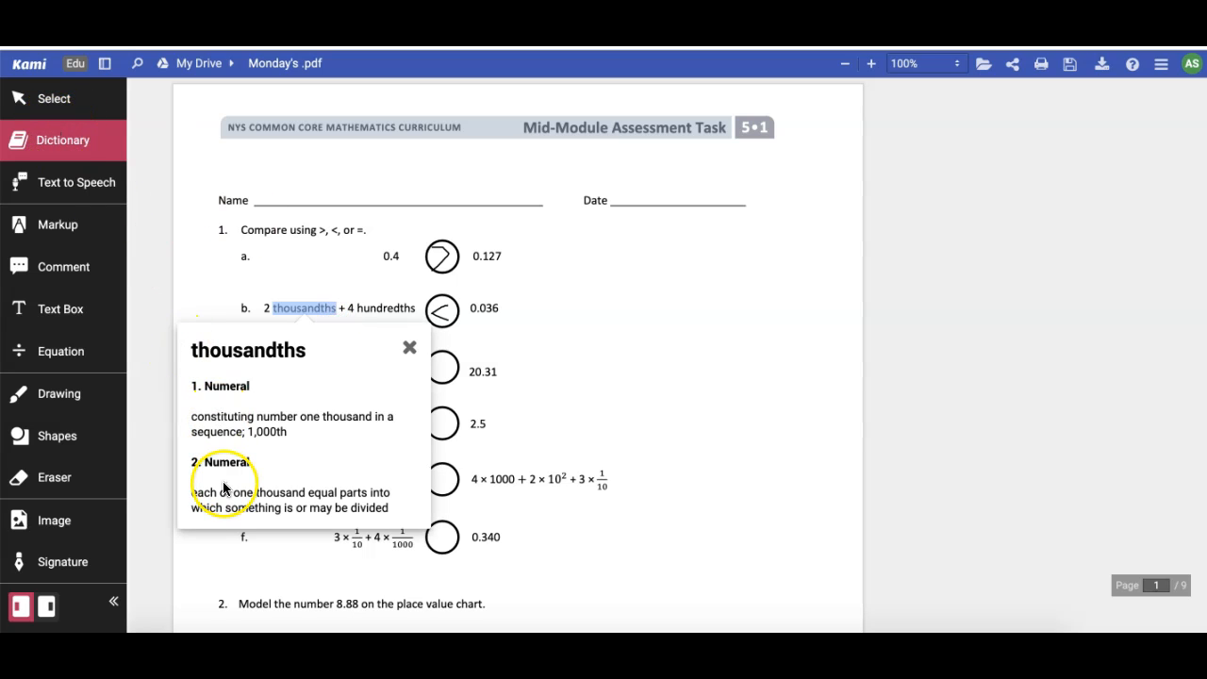
click(410, 349)
- Have Text to Speech read "thousandths + 4 hundredths" in item b and the page aloud, and stop the reading
click(123, 187)
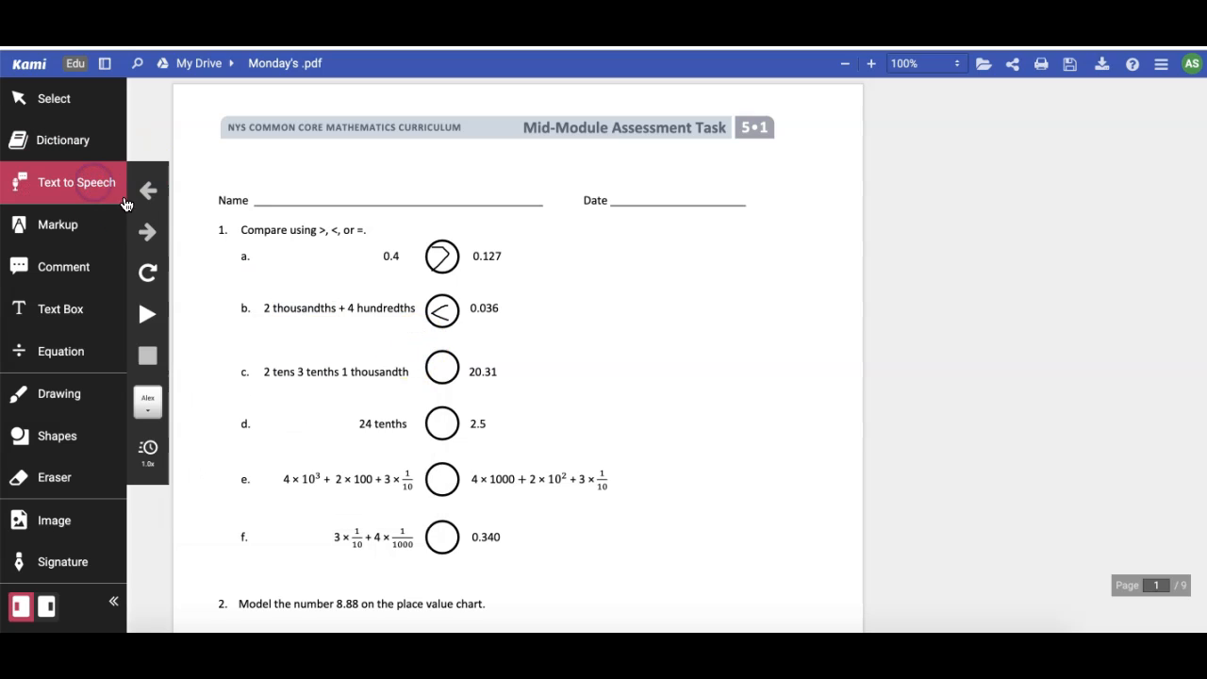
drag(271, 310, 355, 316)
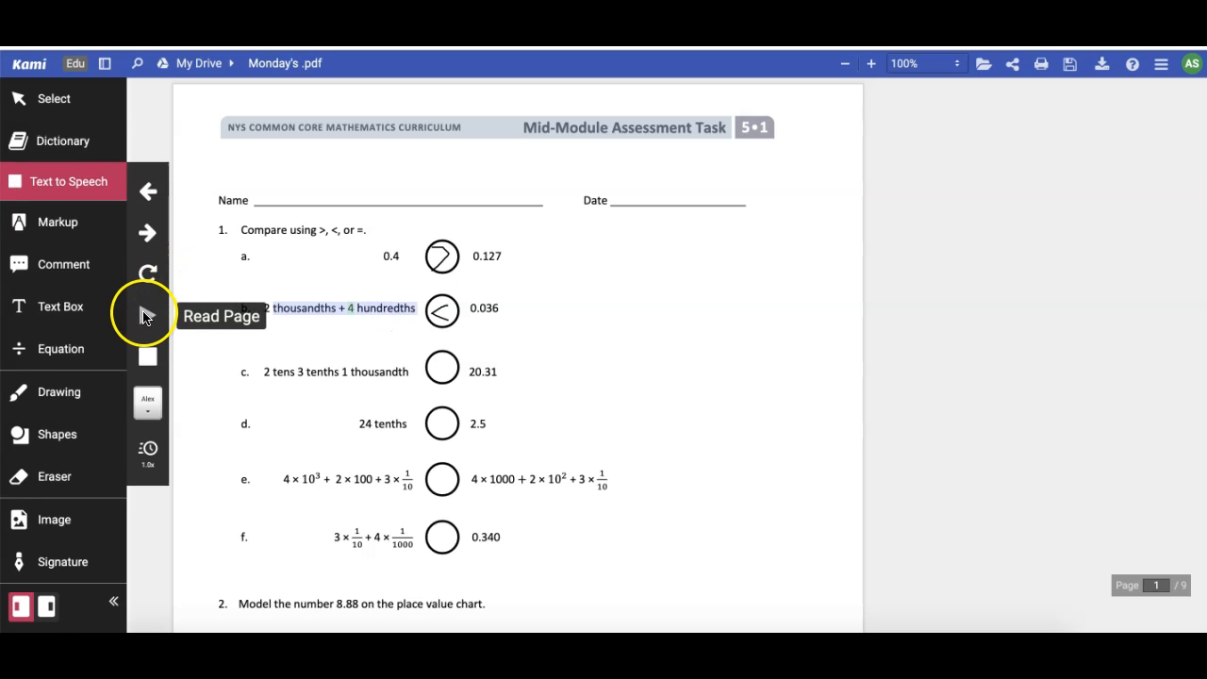
click(143, 315)
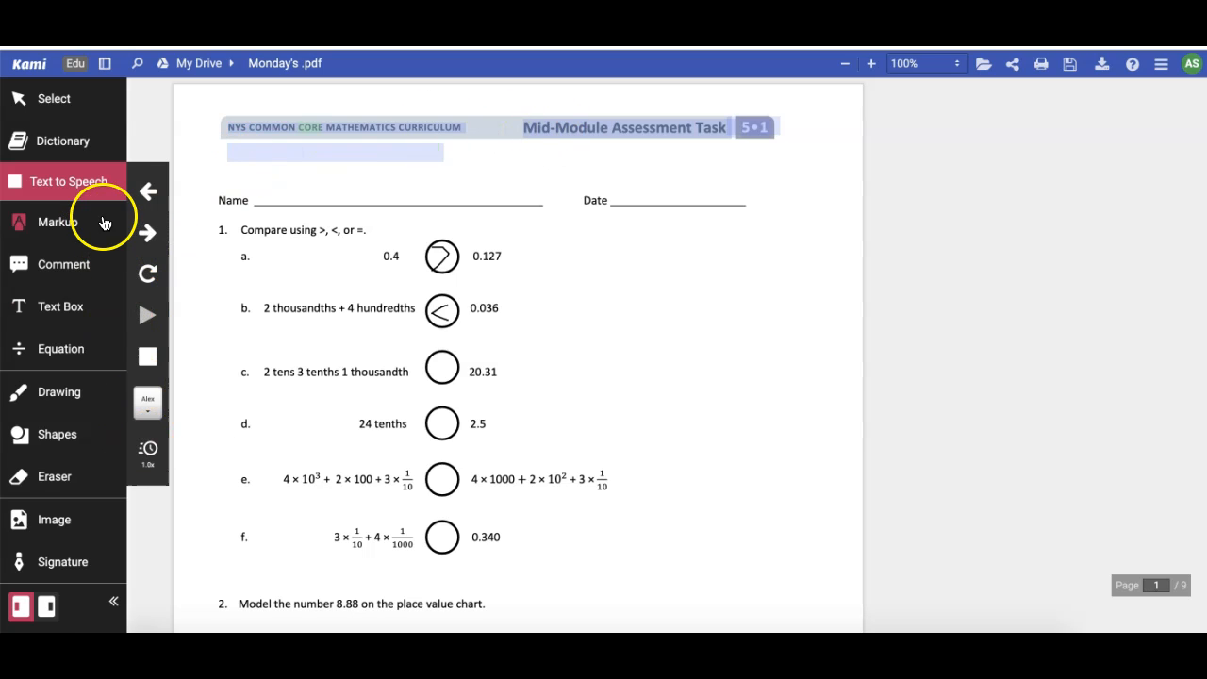
click(98, 193)
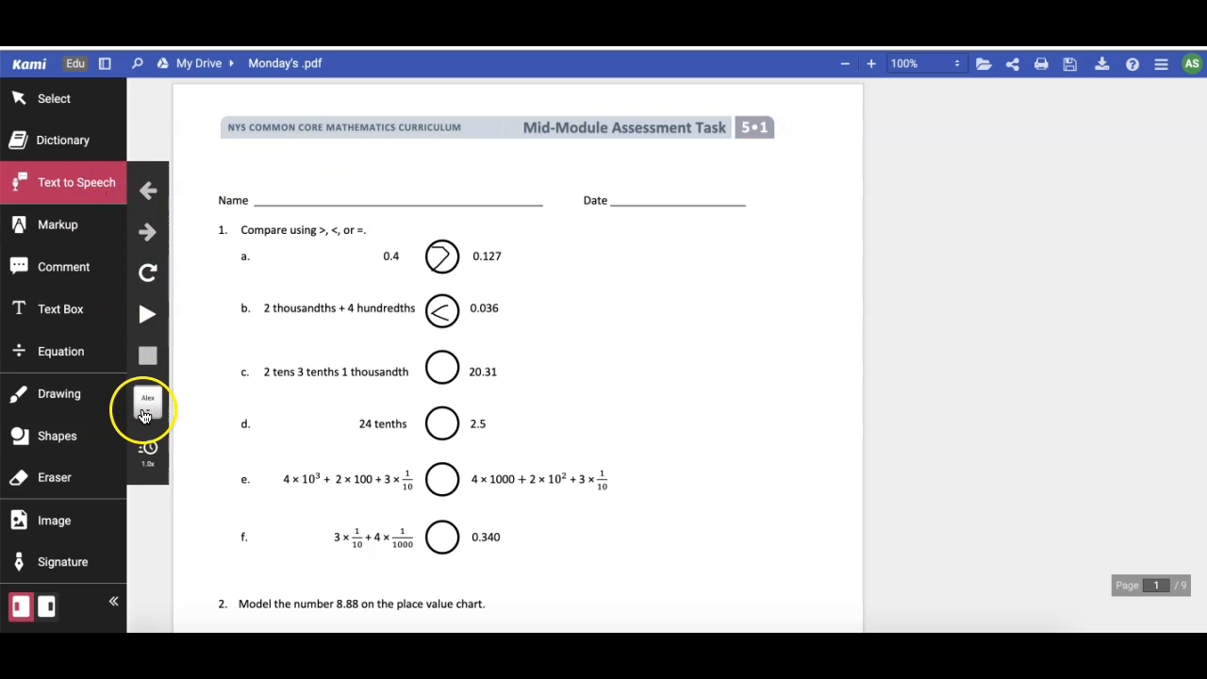
click(148, 404)
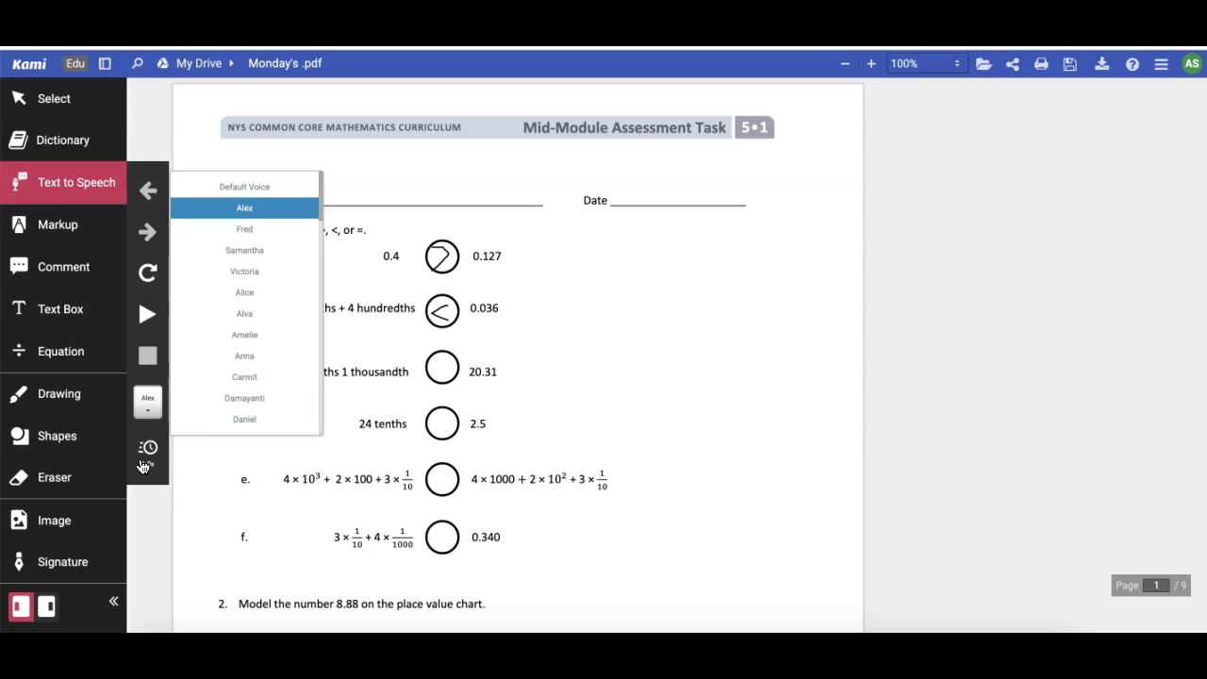
click(73, 232)
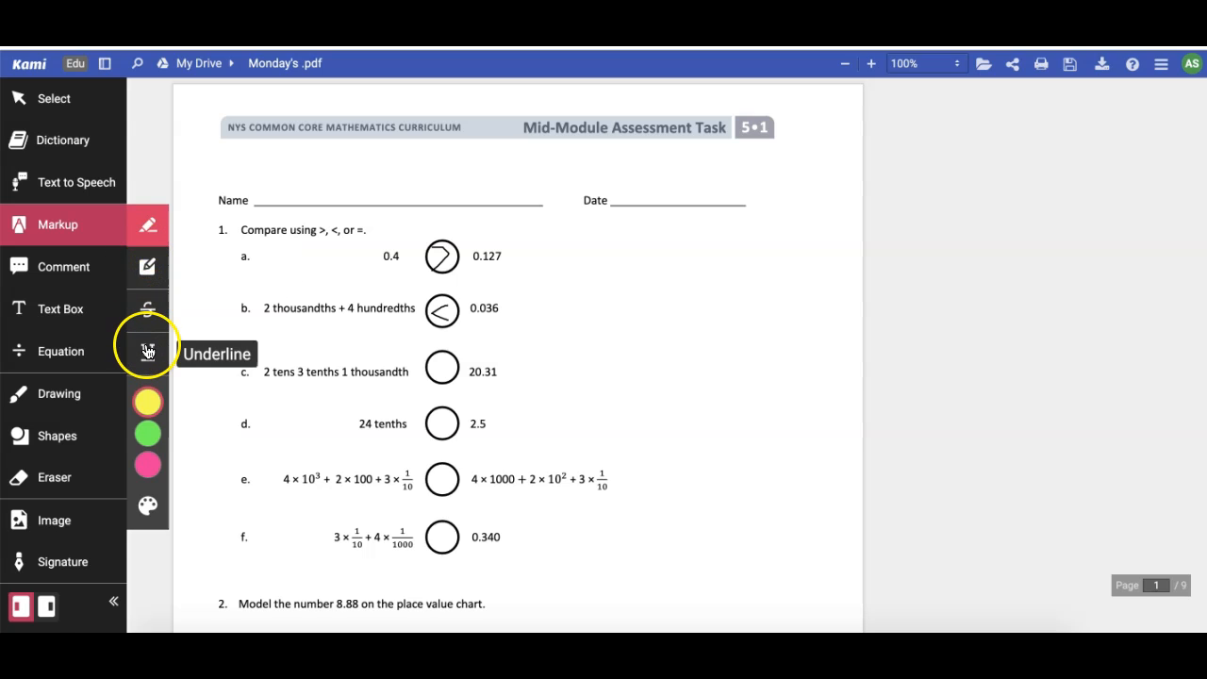
mouse_move(135, 512)
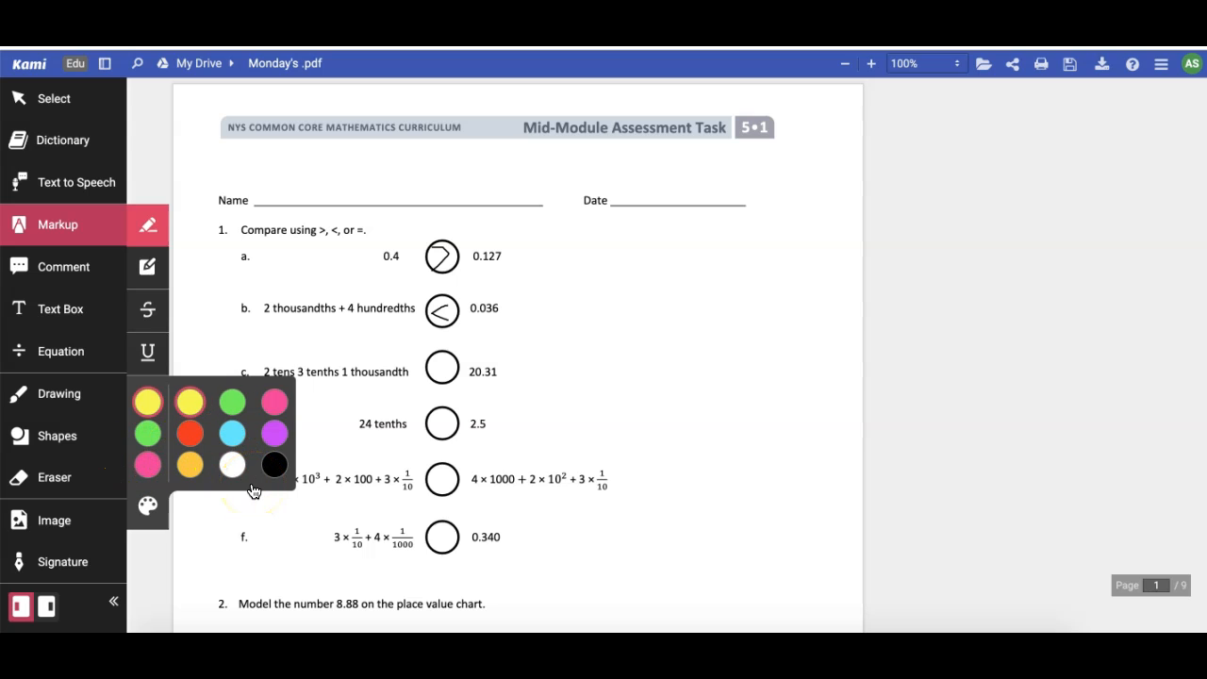
- Record a voice comment on the phrase "thousandths + 4 hundredths" in item b, allowing microphone access
click(71, 272)
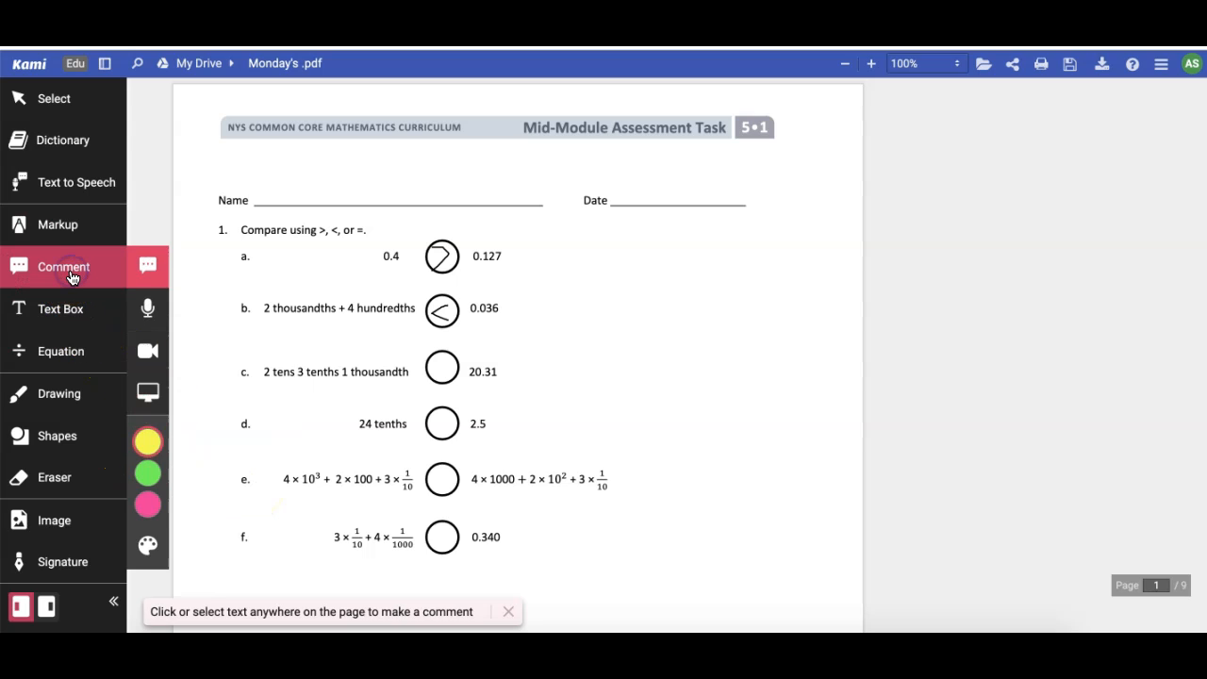
click(144, 269)
click(148, 319)
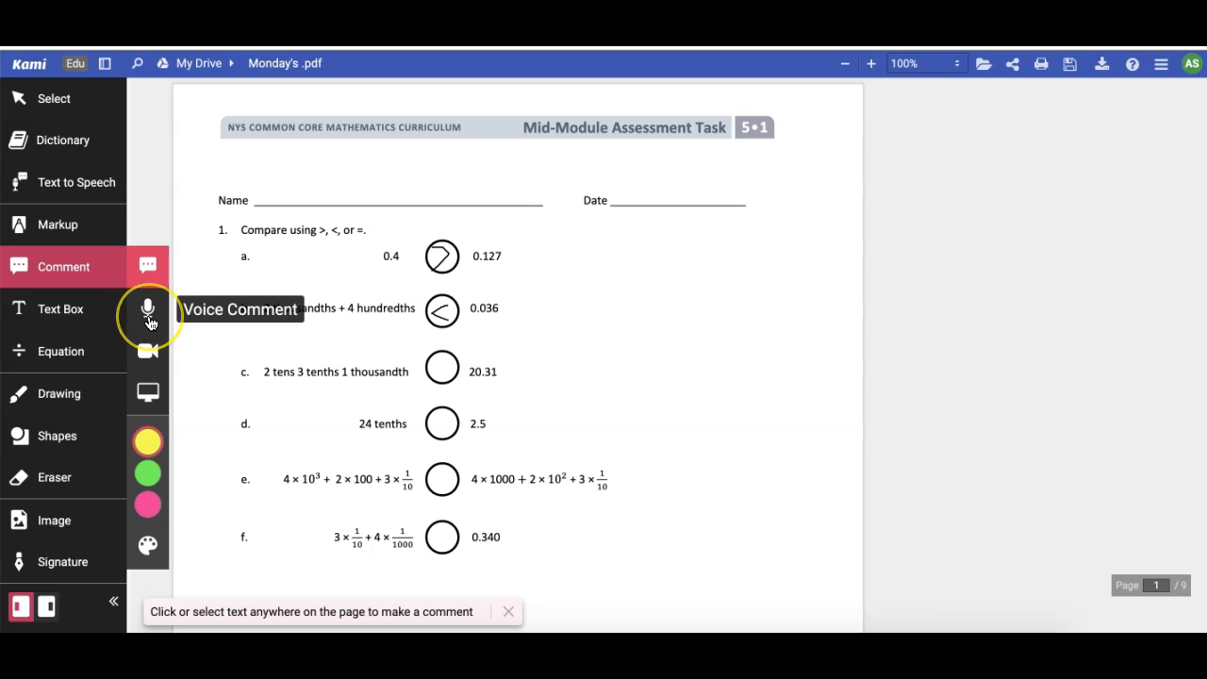
click(148, 353)
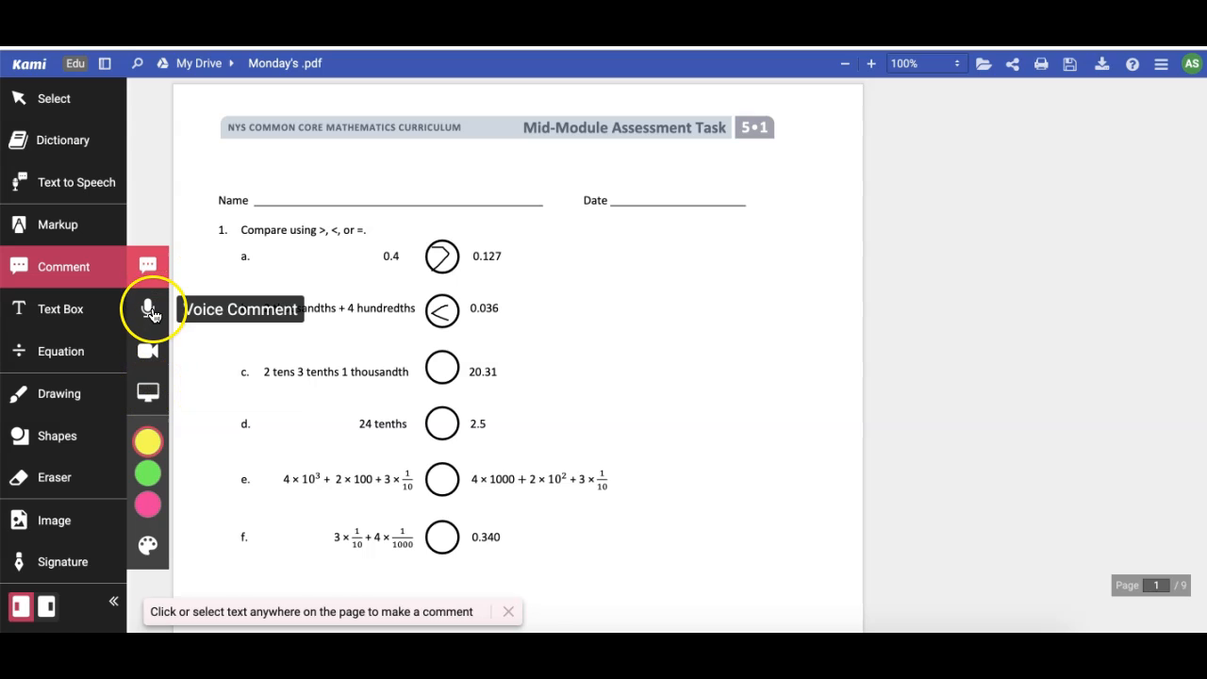
click(148, 306)
drag(272, 308, 415, 315)
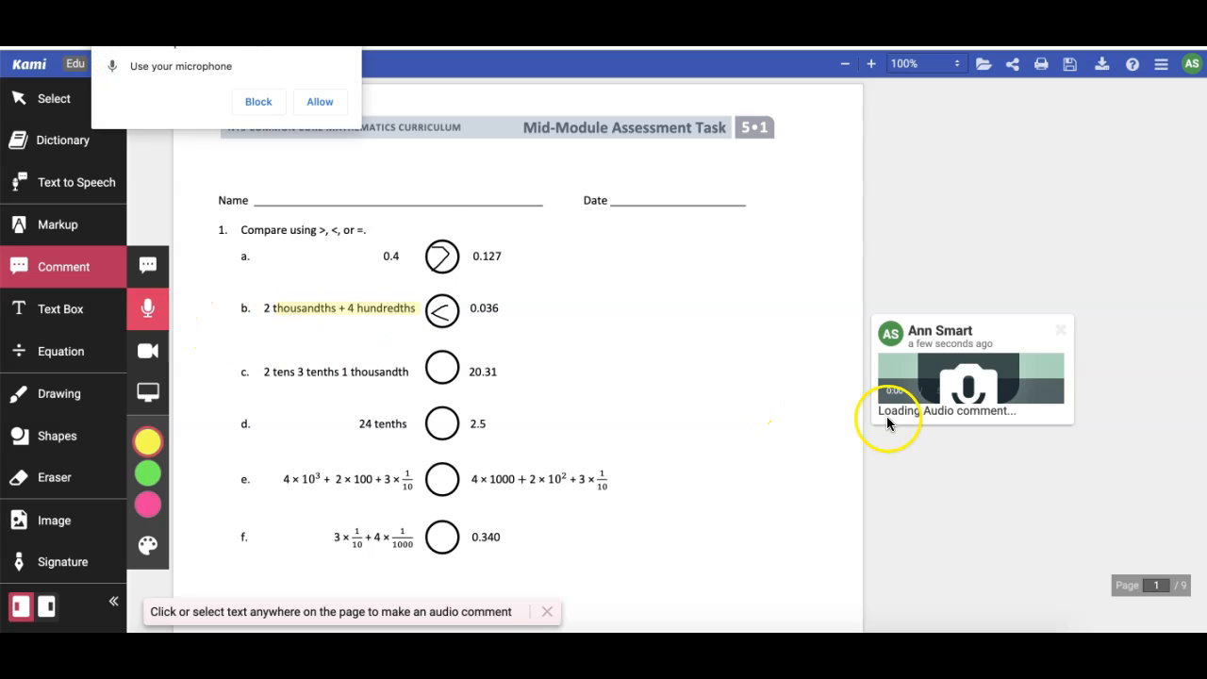
click(318, 101)
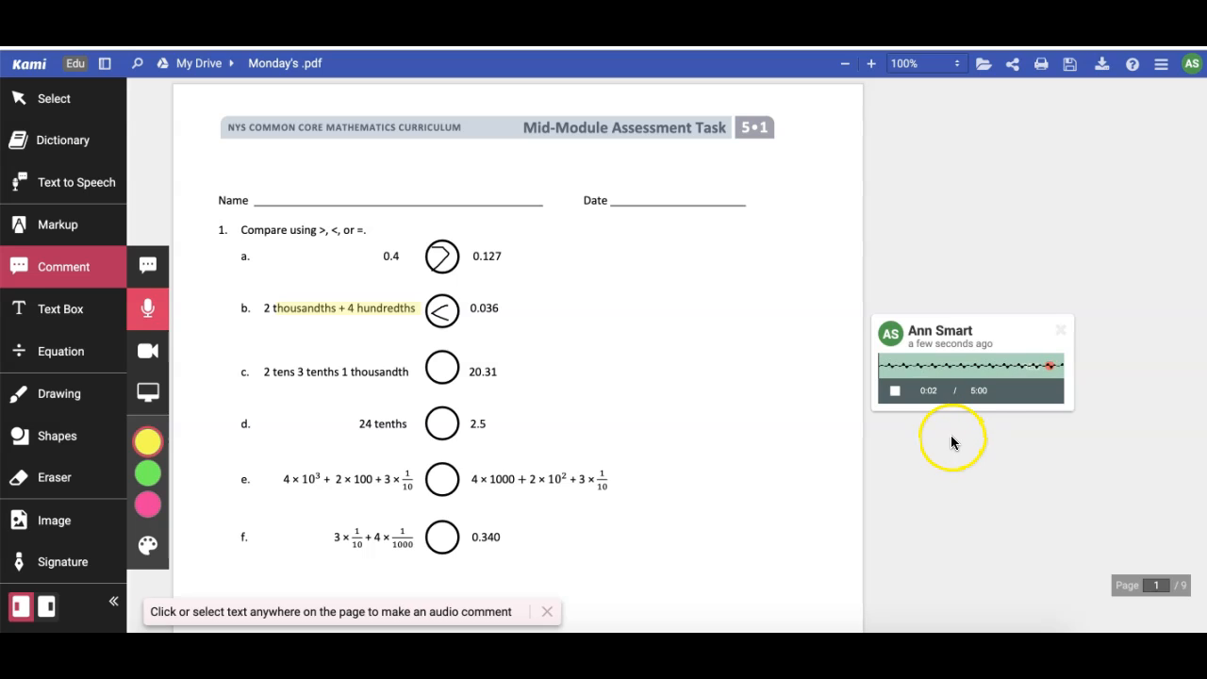
click(897, 393)
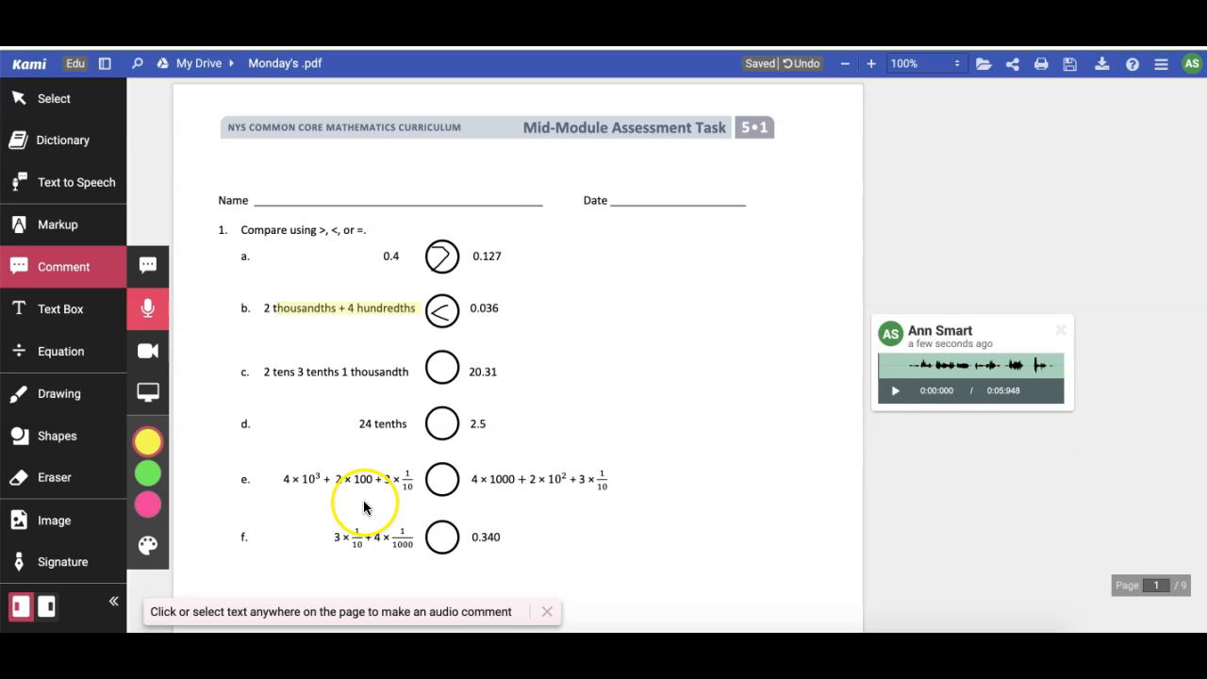
- Record a video comment on "2 tens 3 tenths 1 thousandth" in item c, allowing camera access, and finish the recording
click(149, 353)
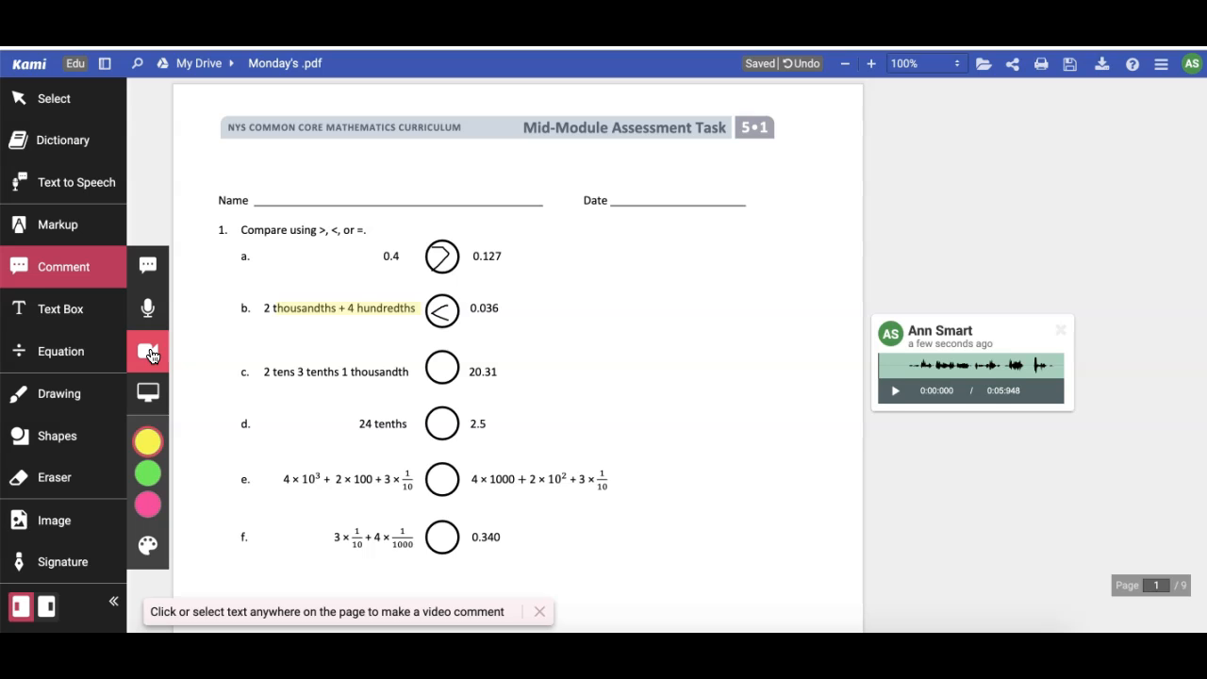
drag(265, 371, 406, 372)
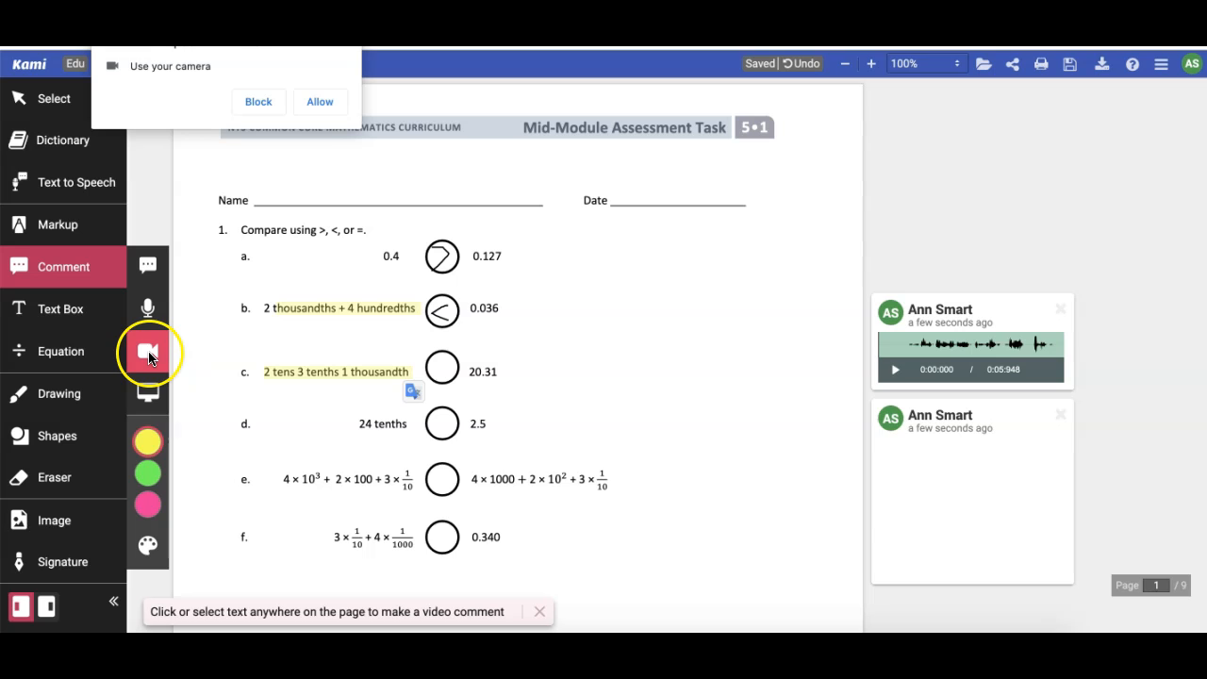
click(311, 105)
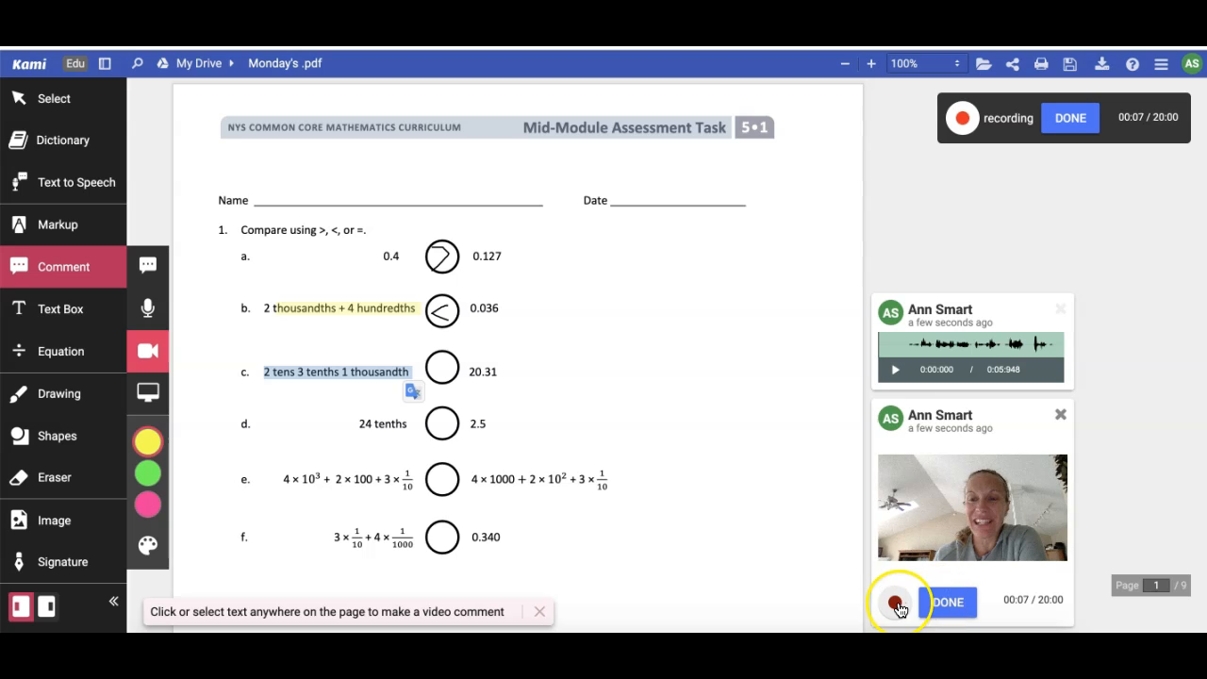
click(898, 606)
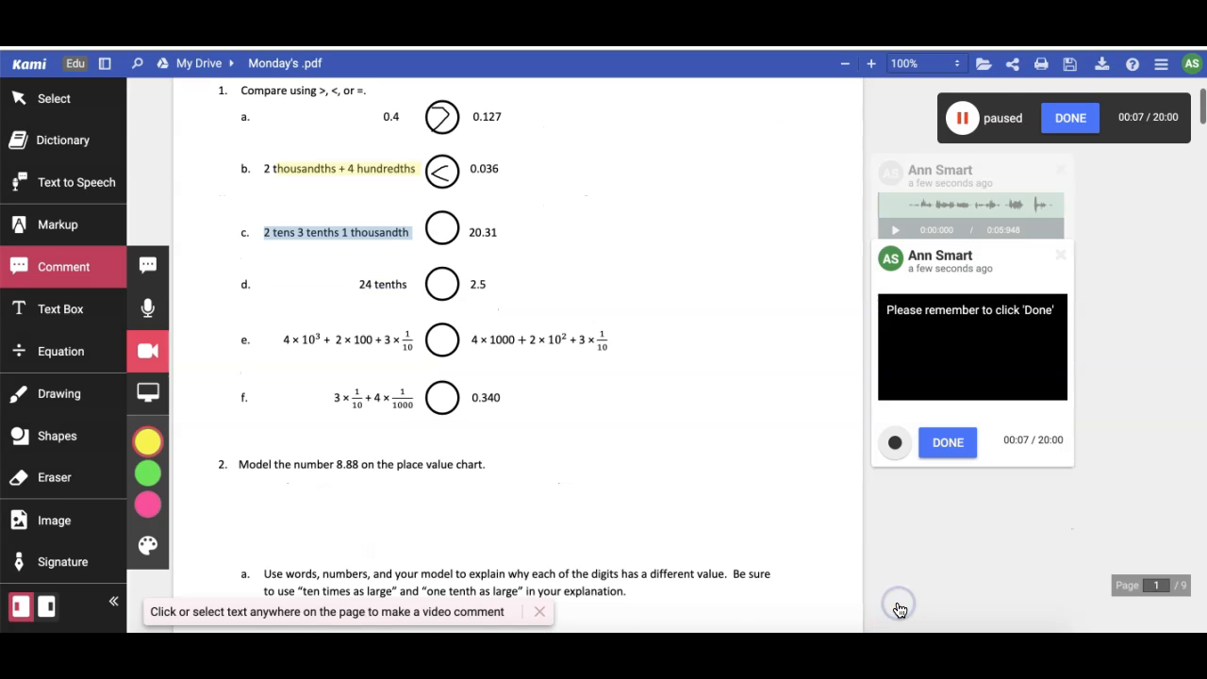
click(946, 443)
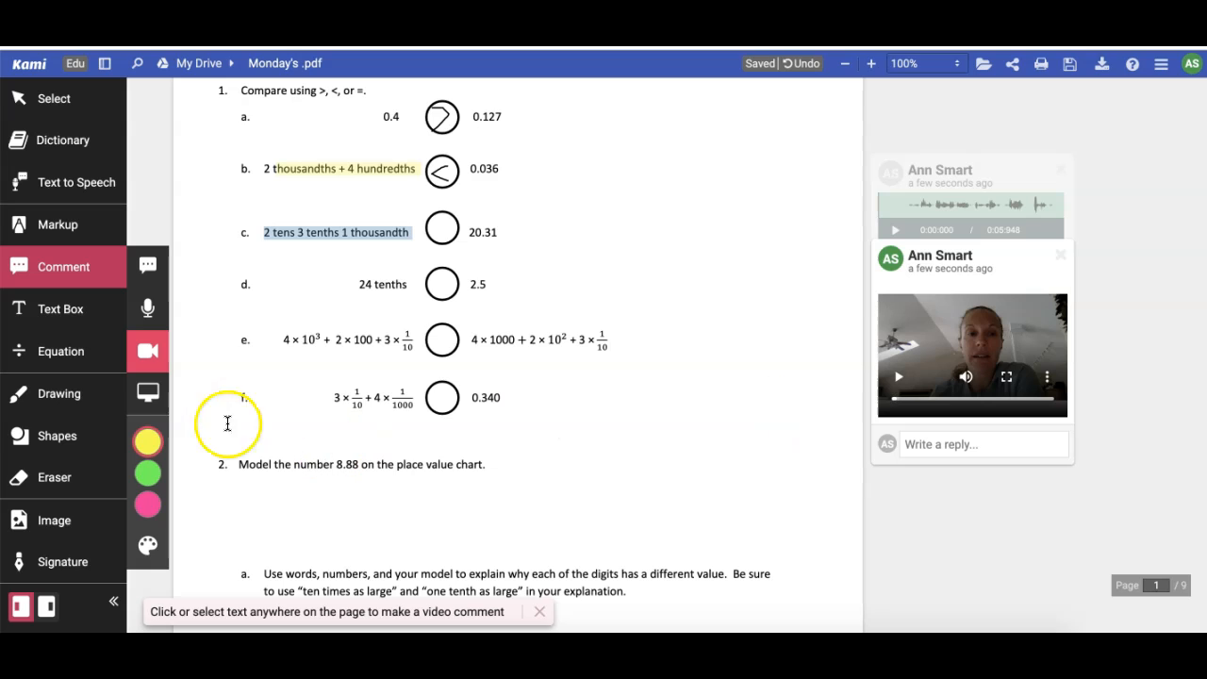
- Try to add a screen capture comment at item a with the entire screen as the source
click(147, 398)
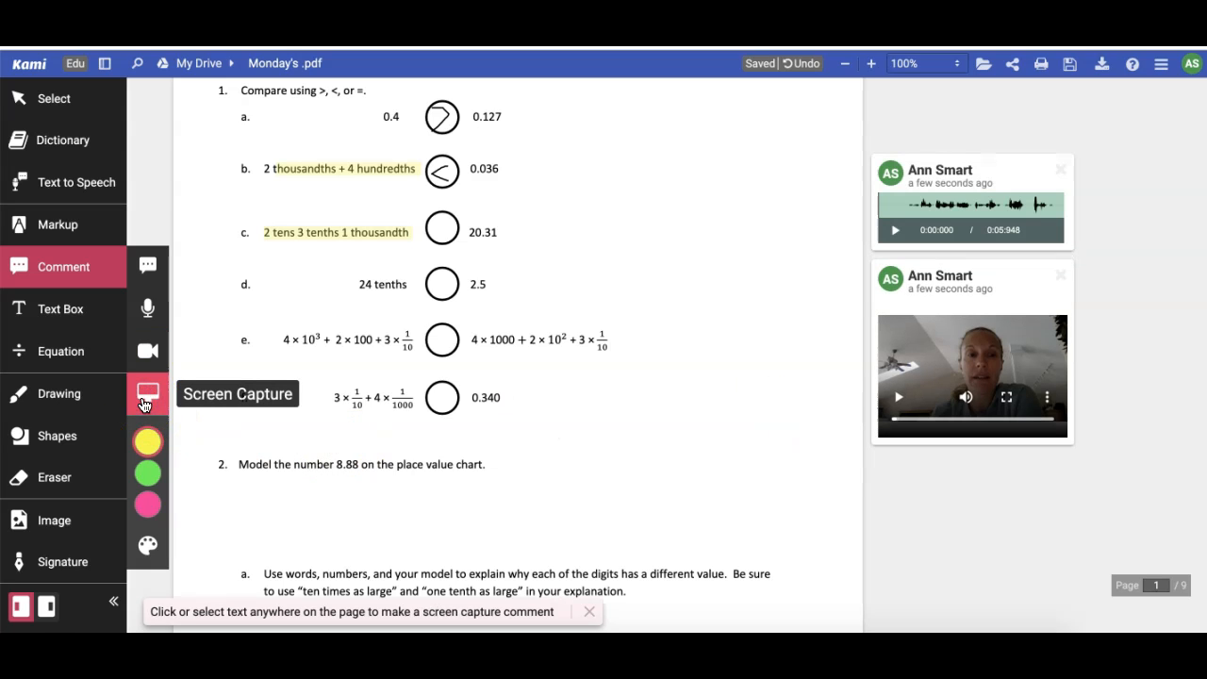
drag(229, 100, 250, 128)
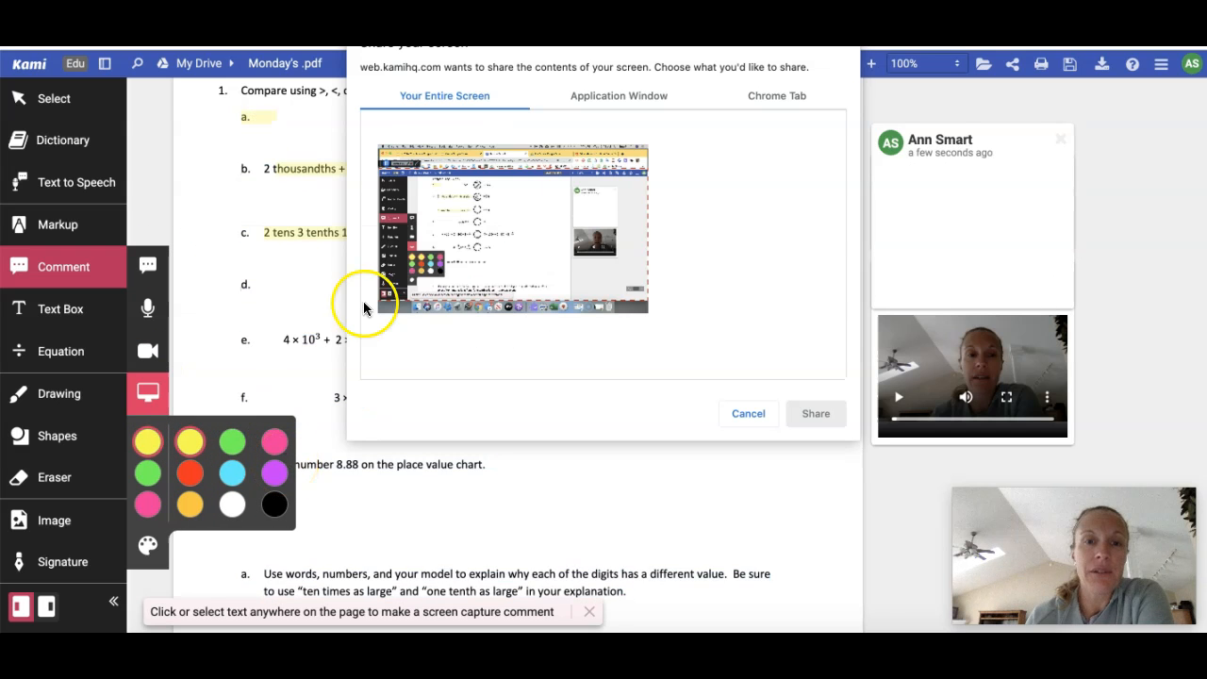
click(513, 231)
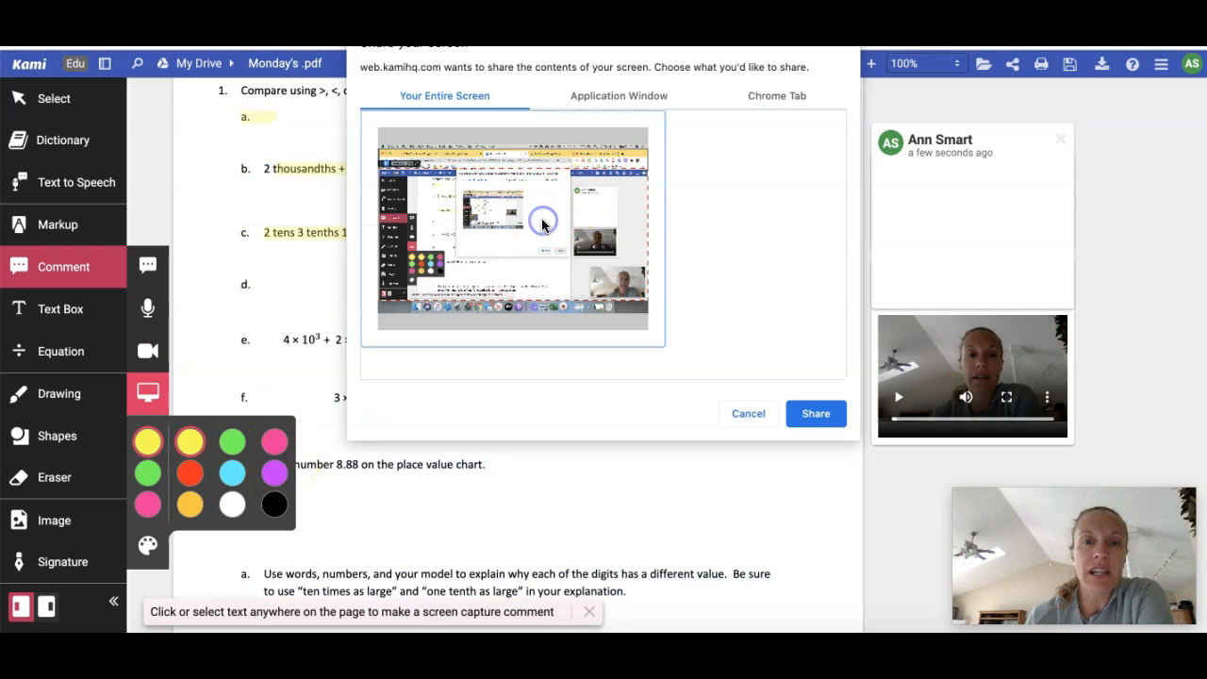
click(817, 415)
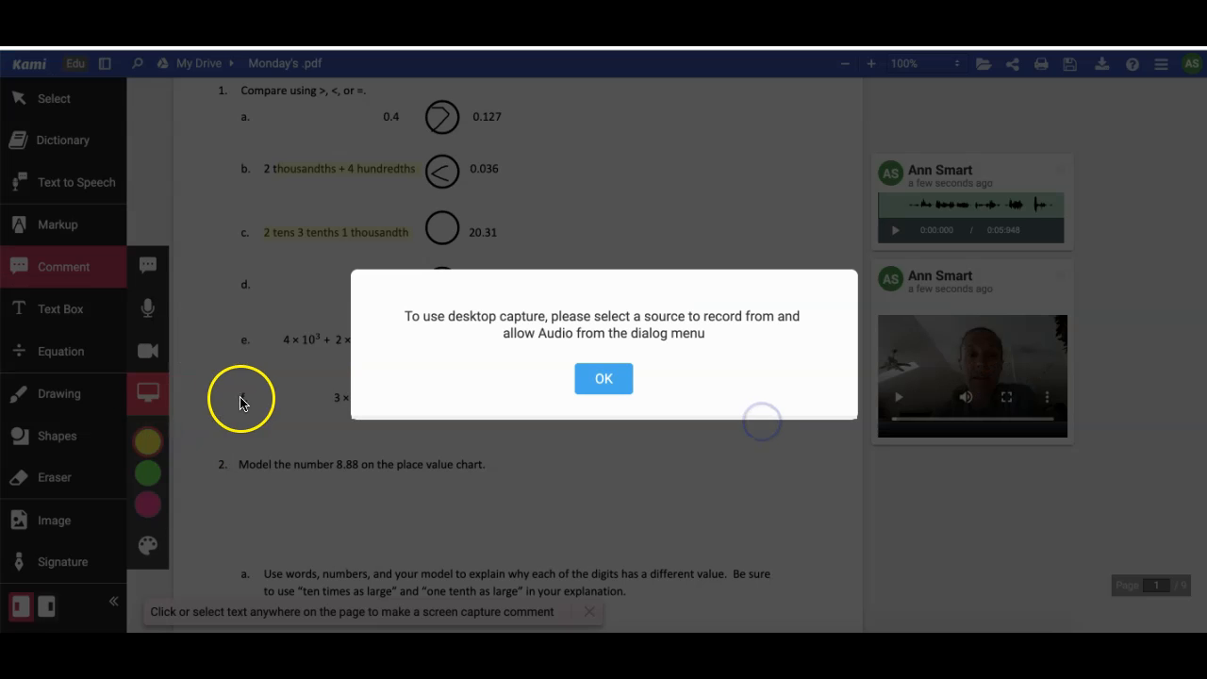
click(604, 377)
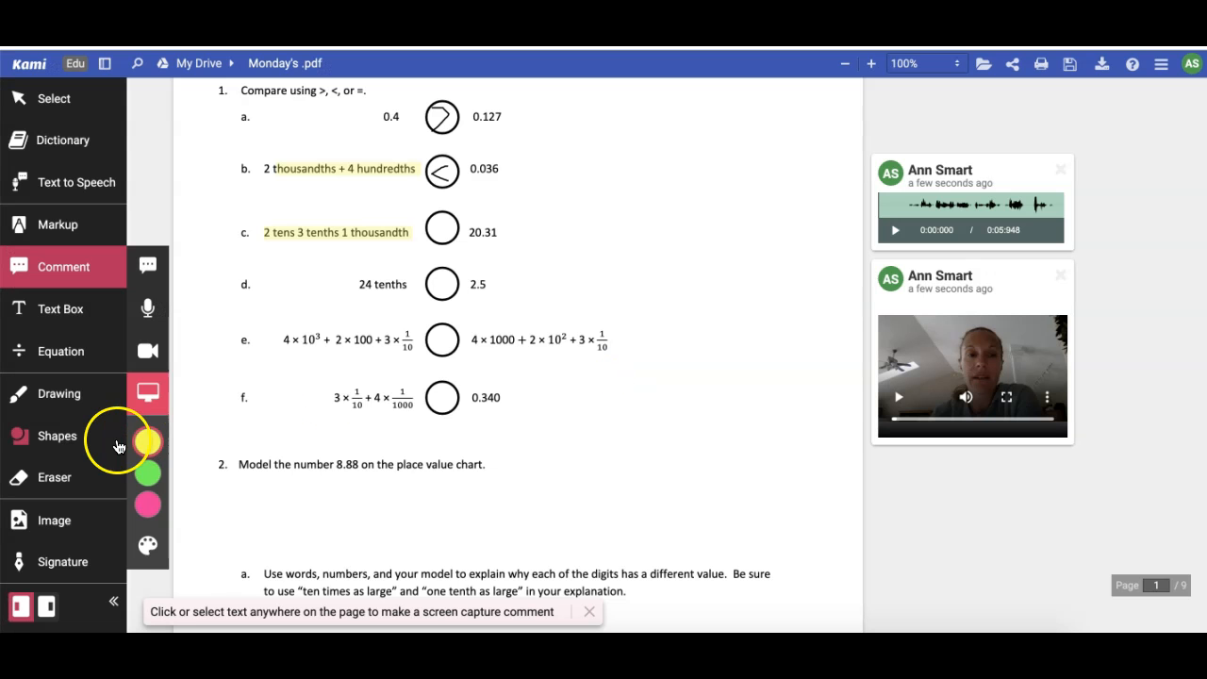
- Add a text box reading "Hello" between items e and f
click(60, 324)
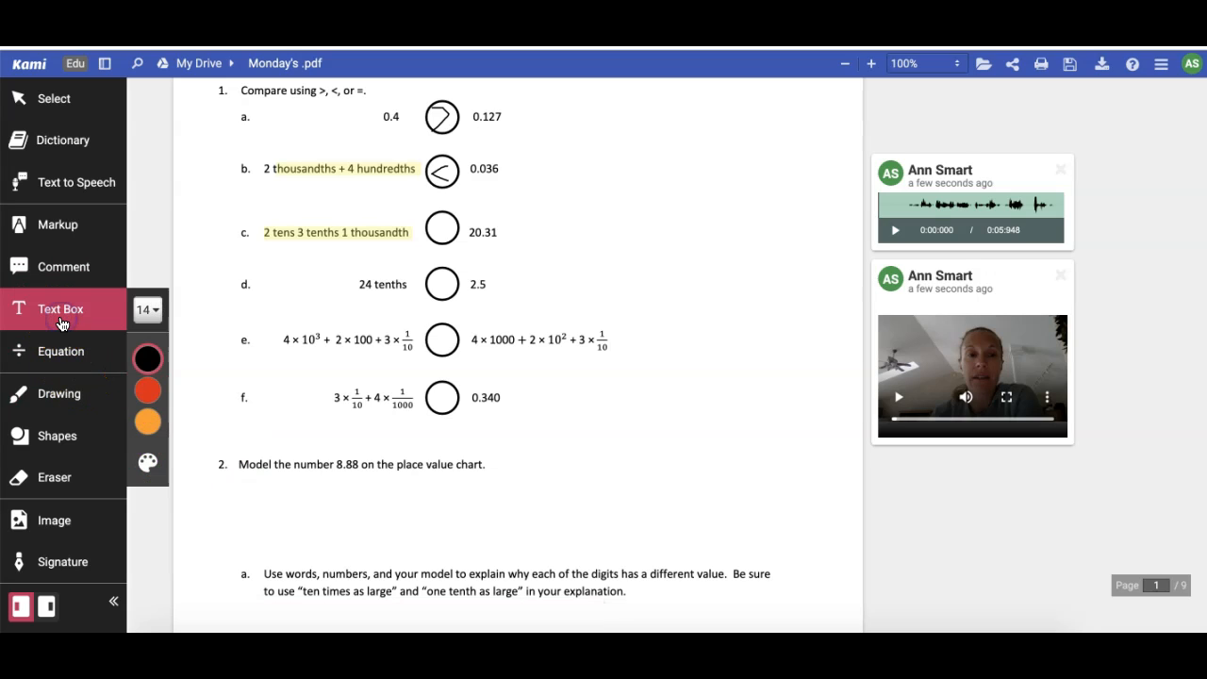
click(281, 377)
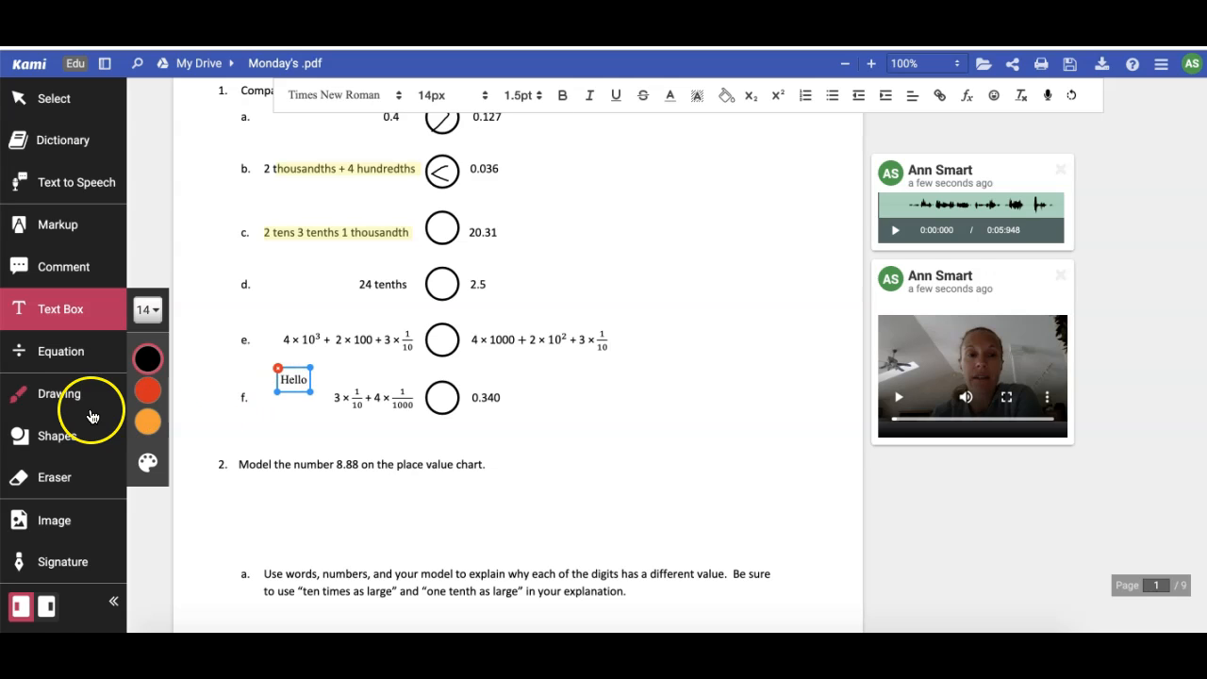
click(68, 359)
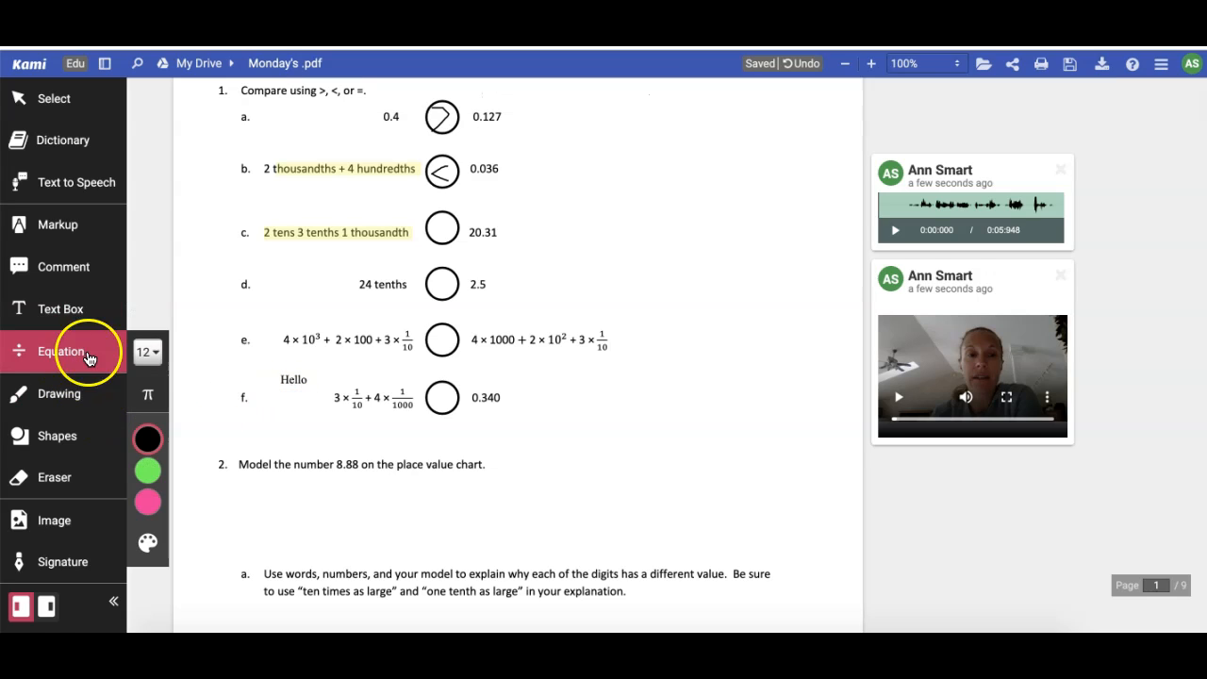
click(151, 393)
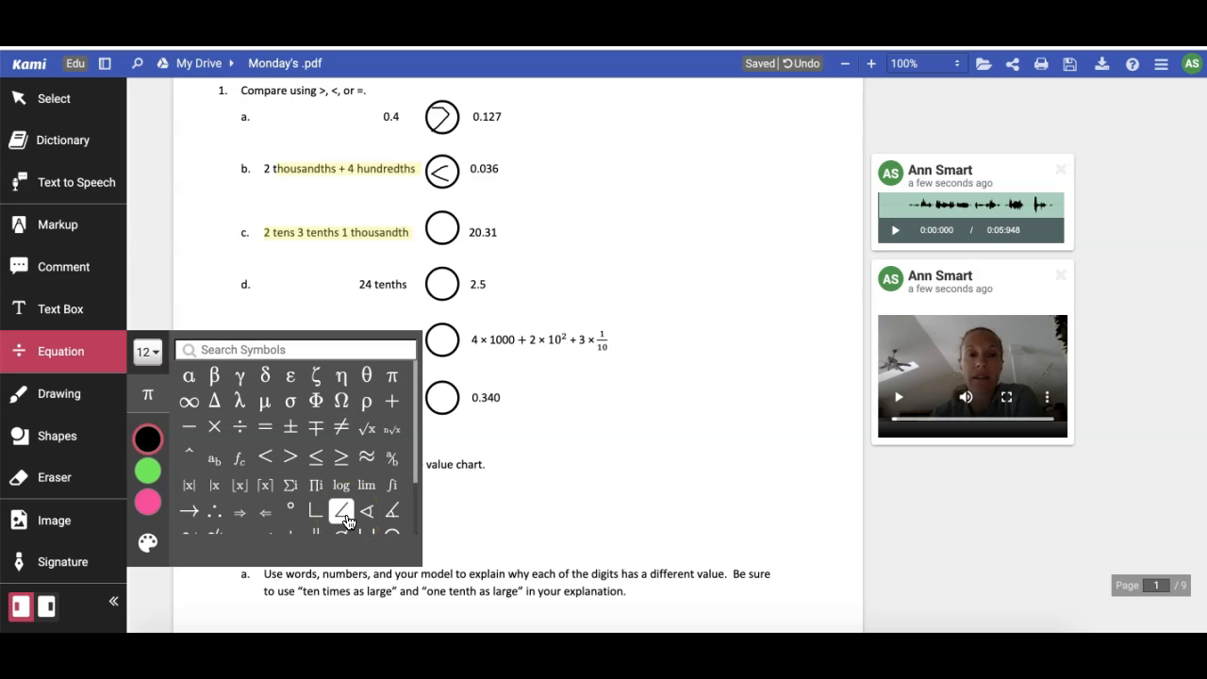
click(22, 384)
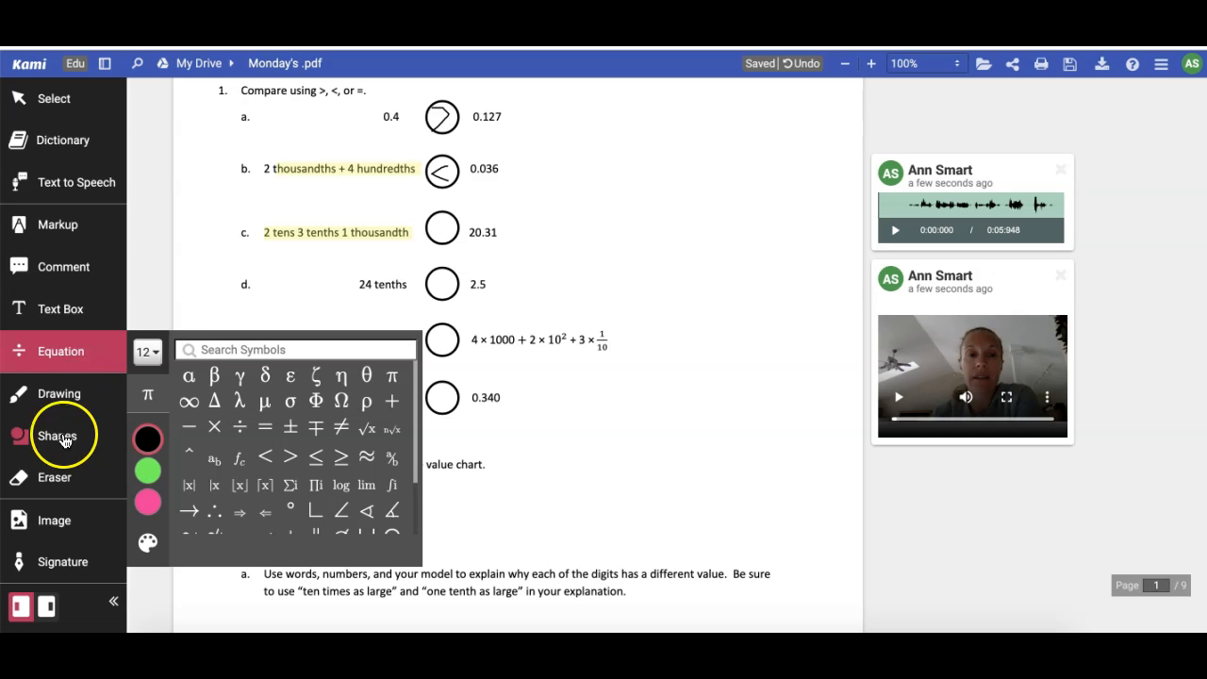
- Draw a pink freehand loop with line thickness 6 around the first expression of item e
click(72, 395)
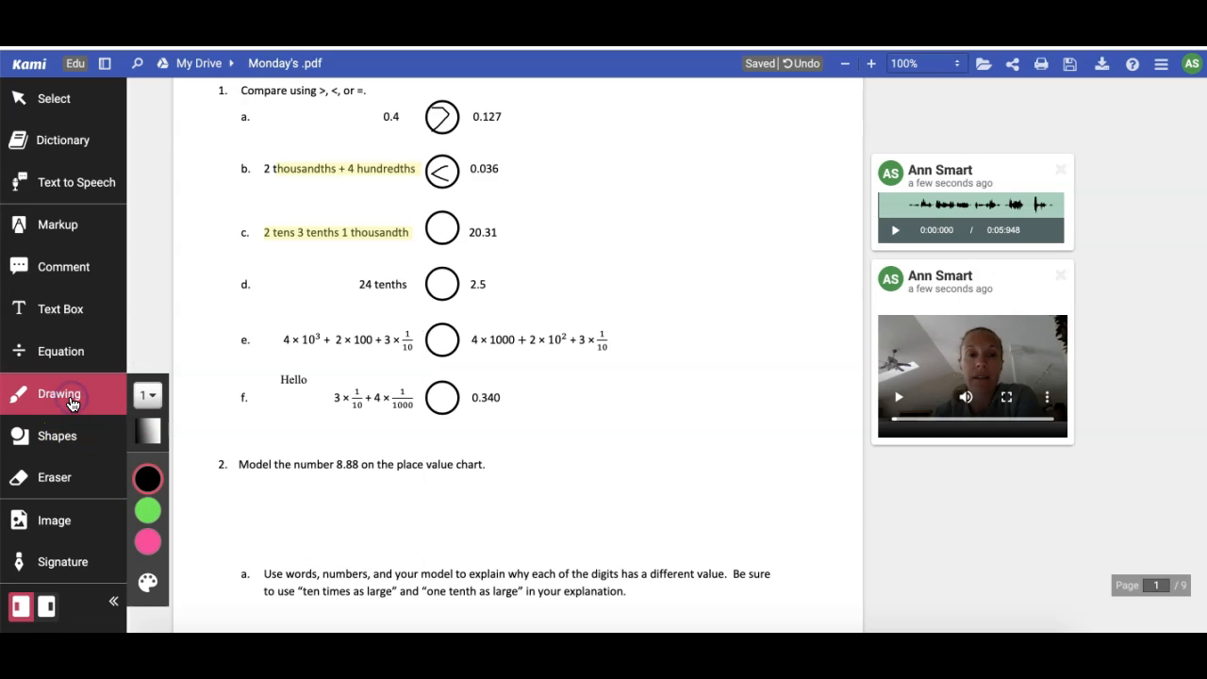
click(148, 395)
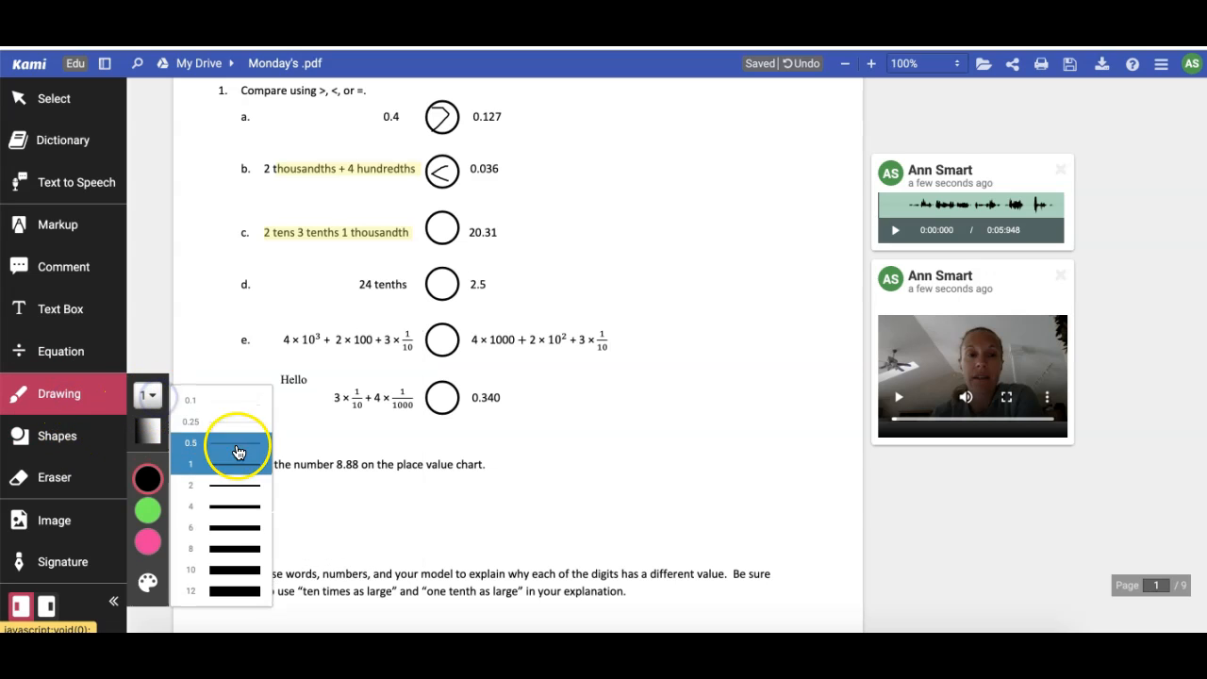
click(234, 527)
click(148, 582)
click(148, 540)
mouse_move(392, 314)
mouse_down()
mouse_move(269, 320)
mouse_move(393, 315)
mouse_up()
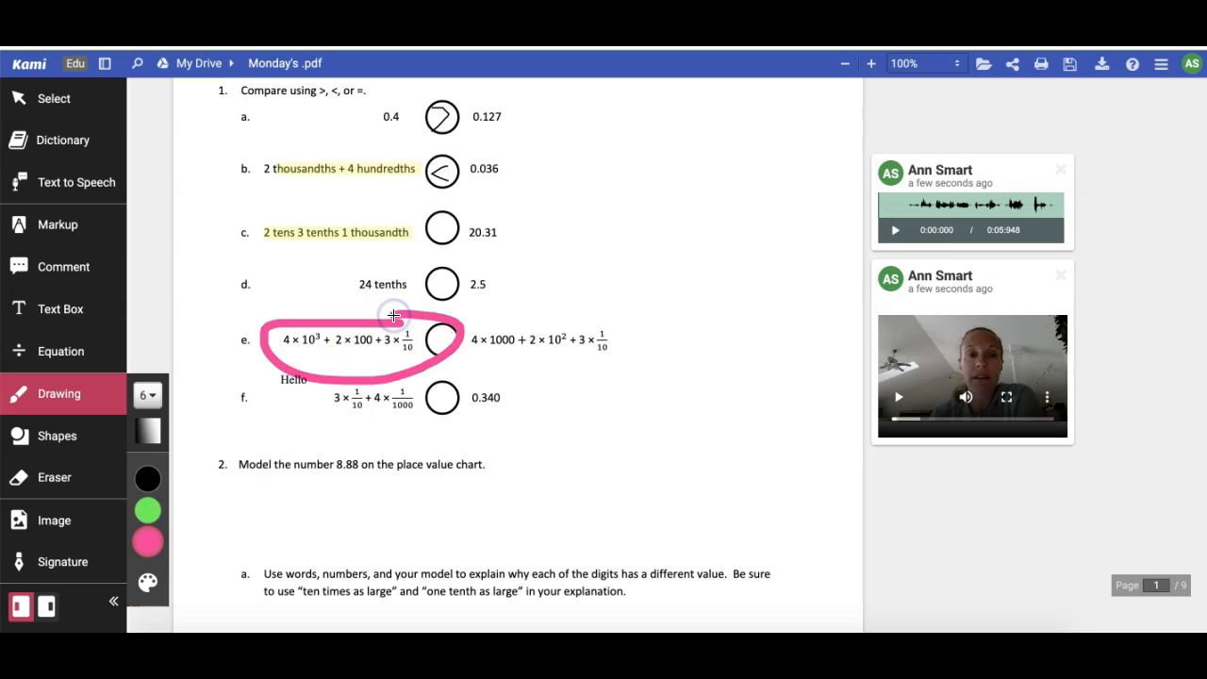
- Draw a black ellipse with line thickness 1 around the second expression of item e
click(63, 438)
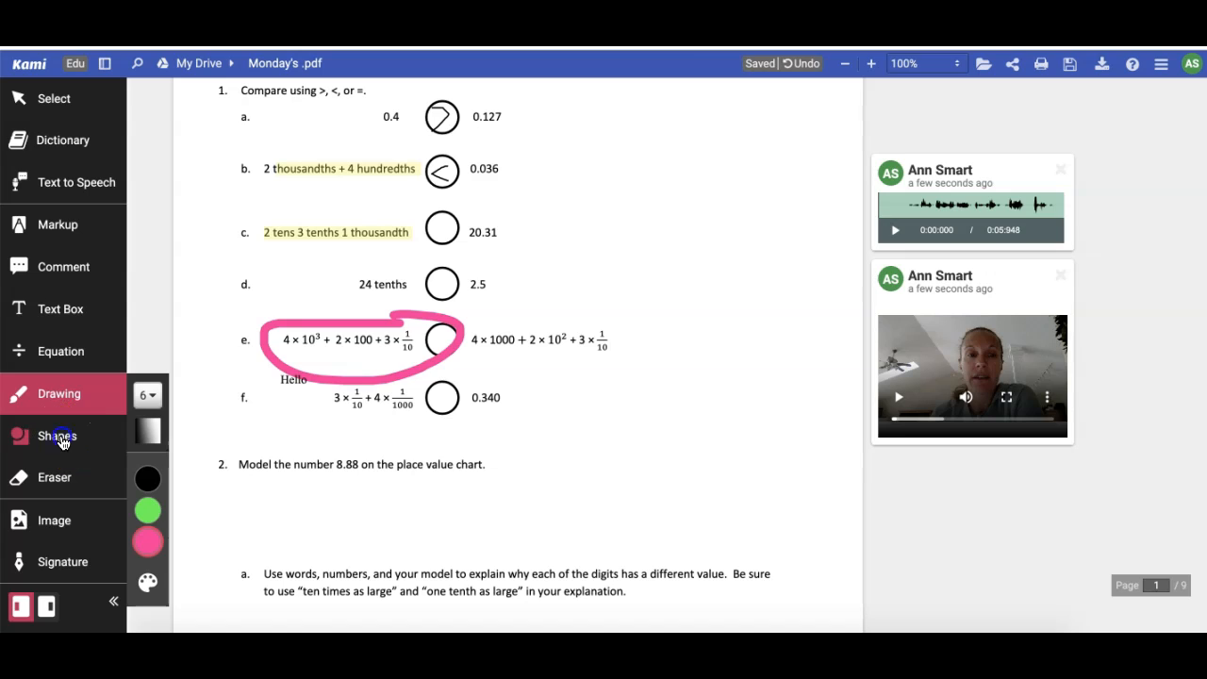
click(148, 372)
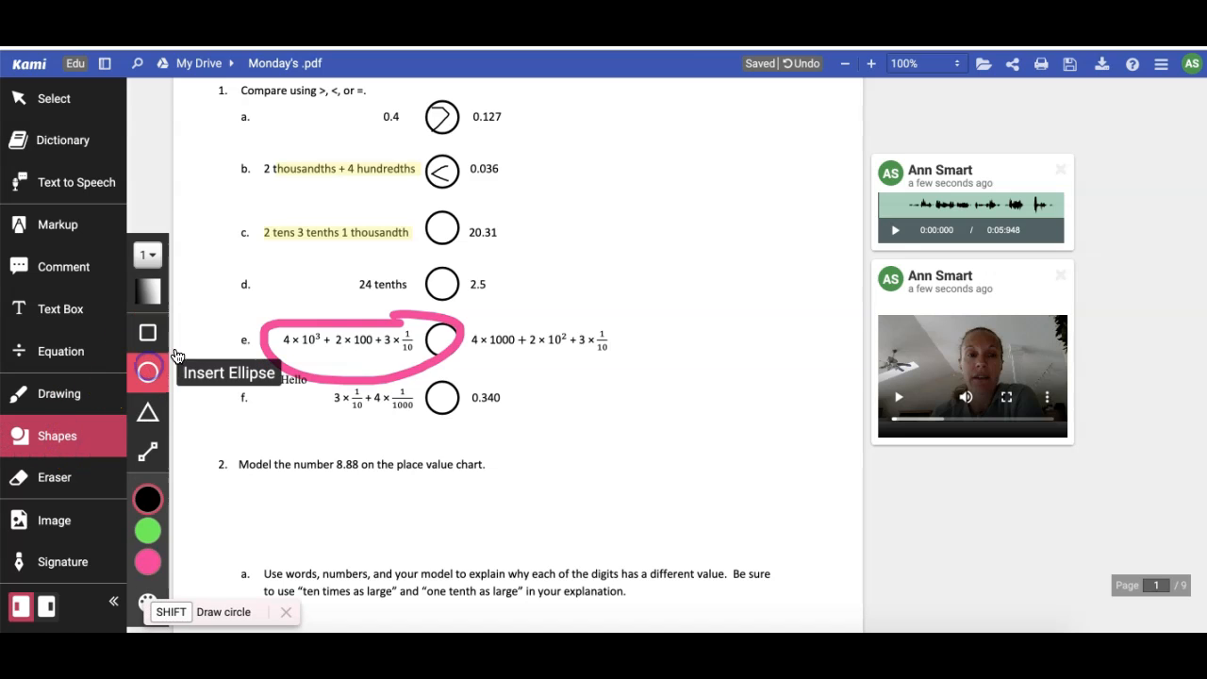
drag(475, 319, 623, 370)
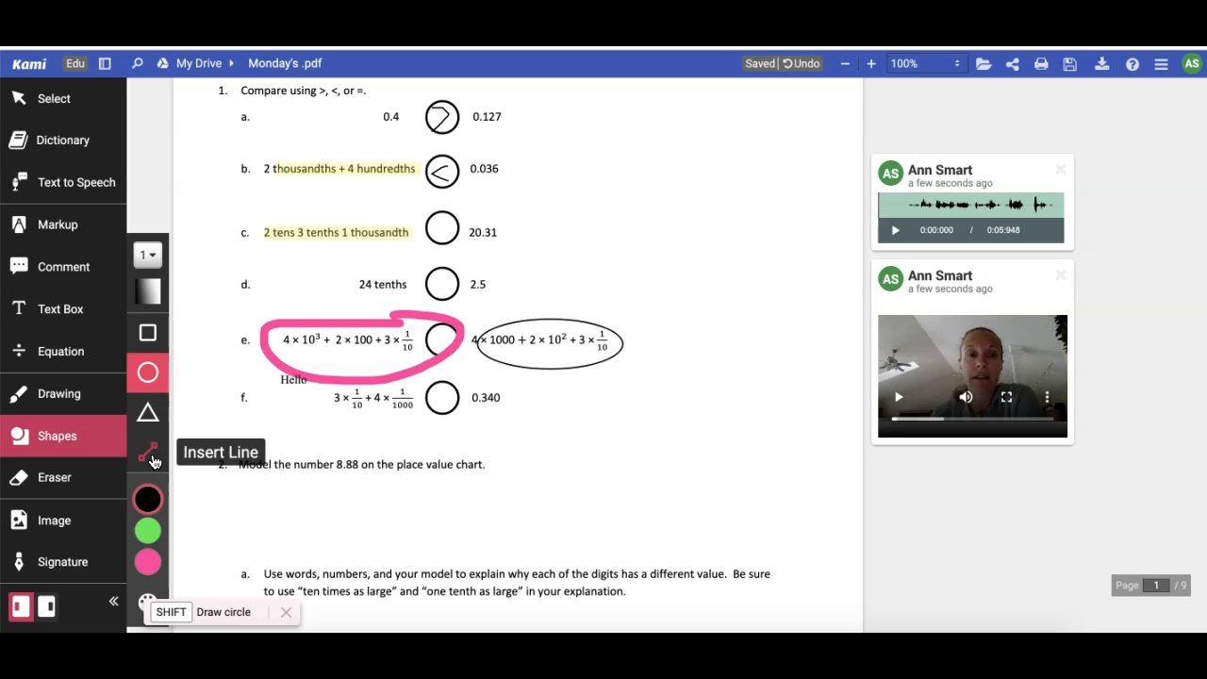
- Erase the pink freehand loop and the black ellipse around the expressions in item e
click(55, 481)
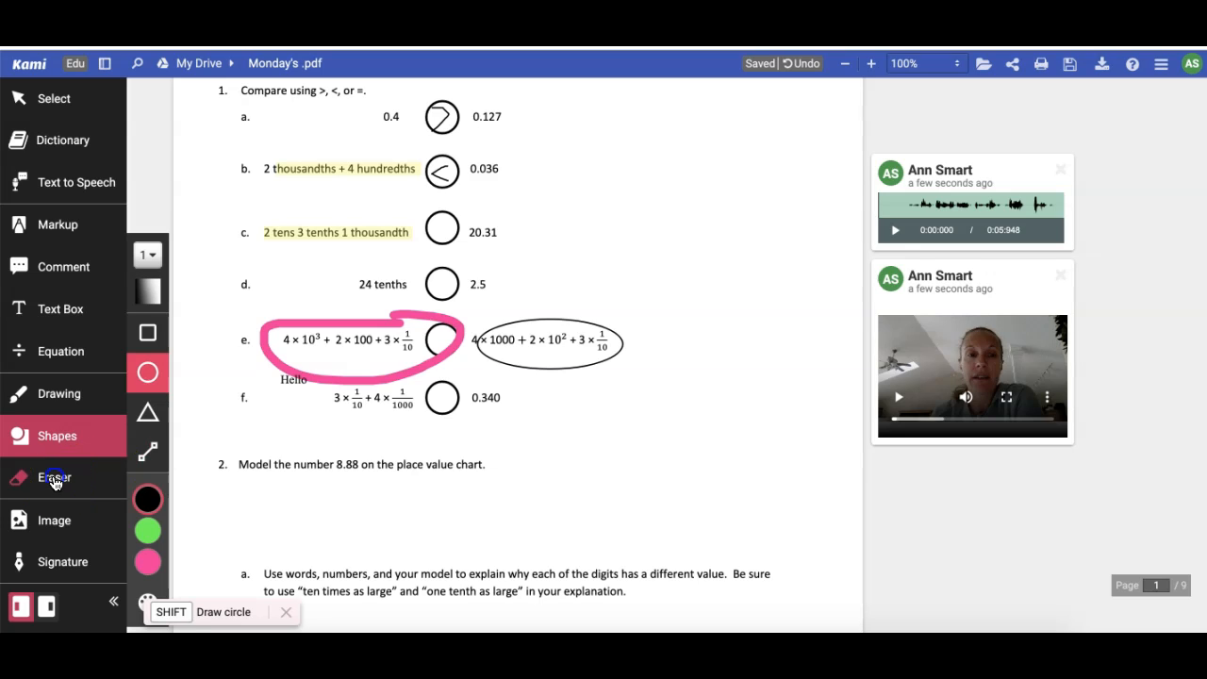
click(54, 482)
mouse_move(458, 340)
mouse_down()
mouse_move(407, 367)
mouse_move(361, 372)
mouse_up()
click(493, 328)
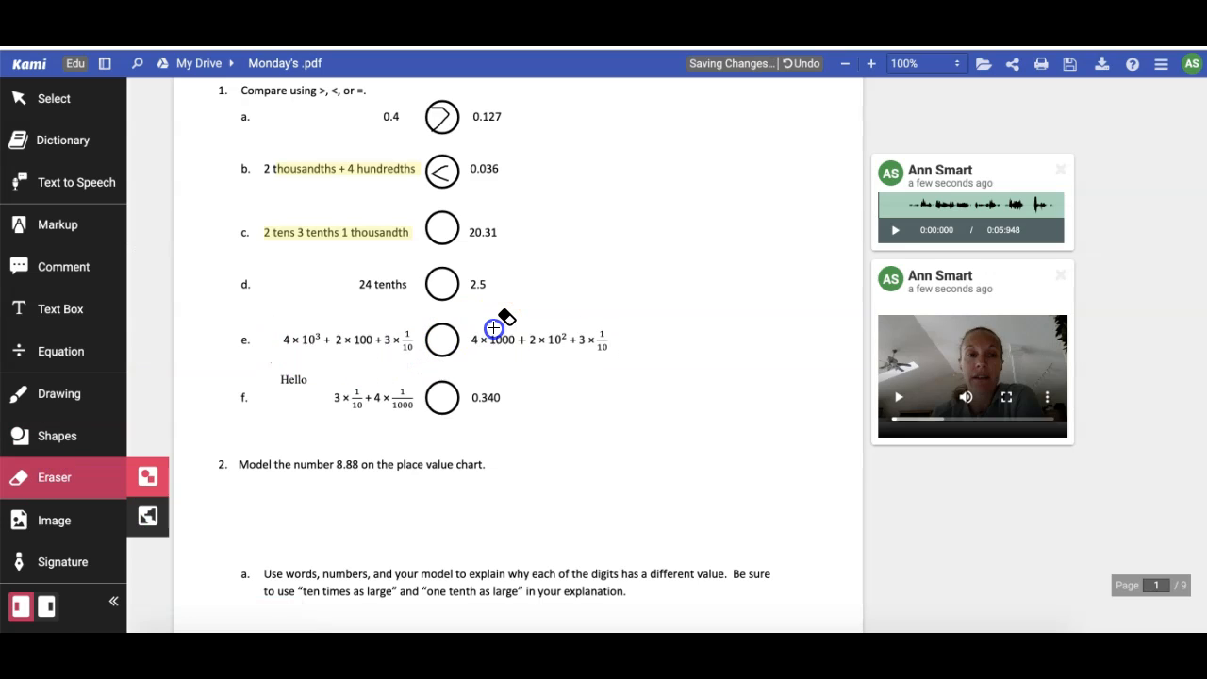
- Delete the audio comment on item b and the video comment on item c together with their yellow highlights
click(382, 242)
click(370, 176)
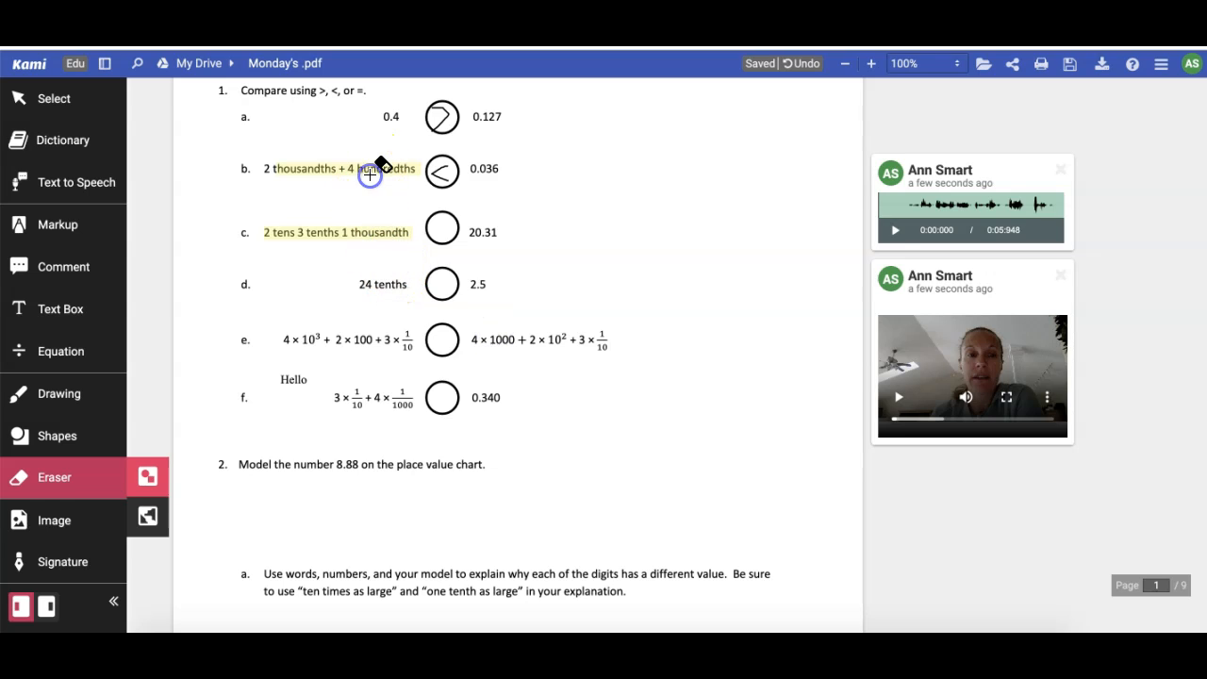
click(1060, 171)
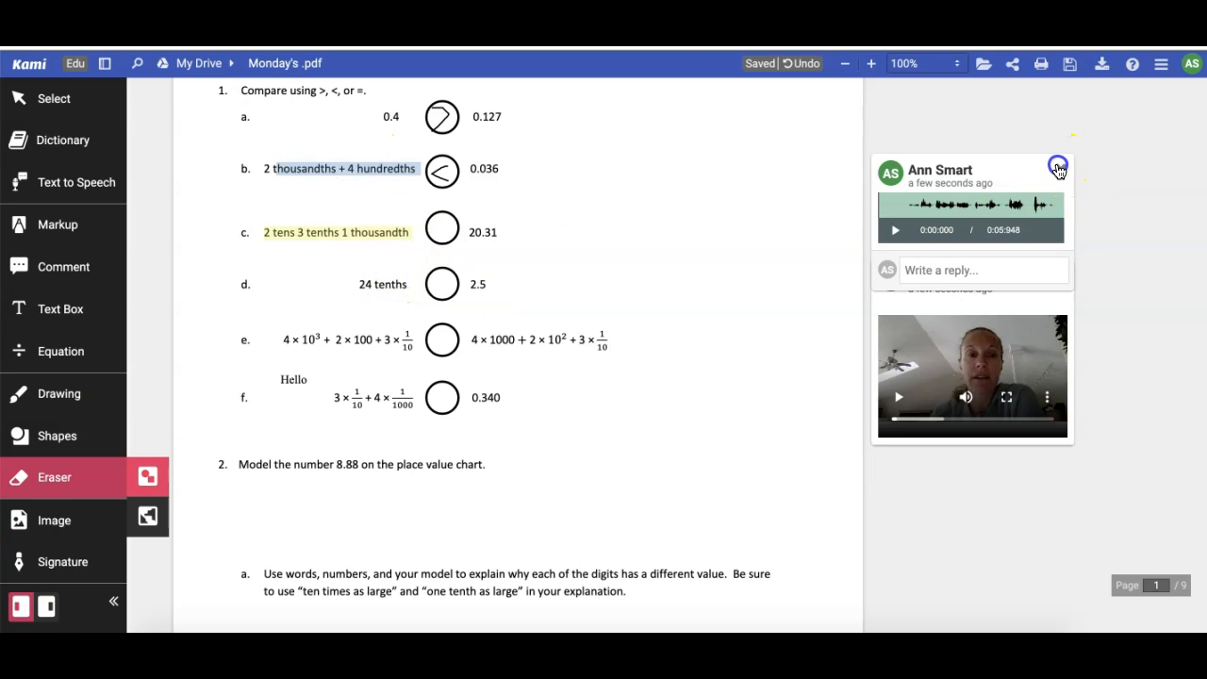
click(1060, 170)
click(1064, 259)
click(1064, 258)
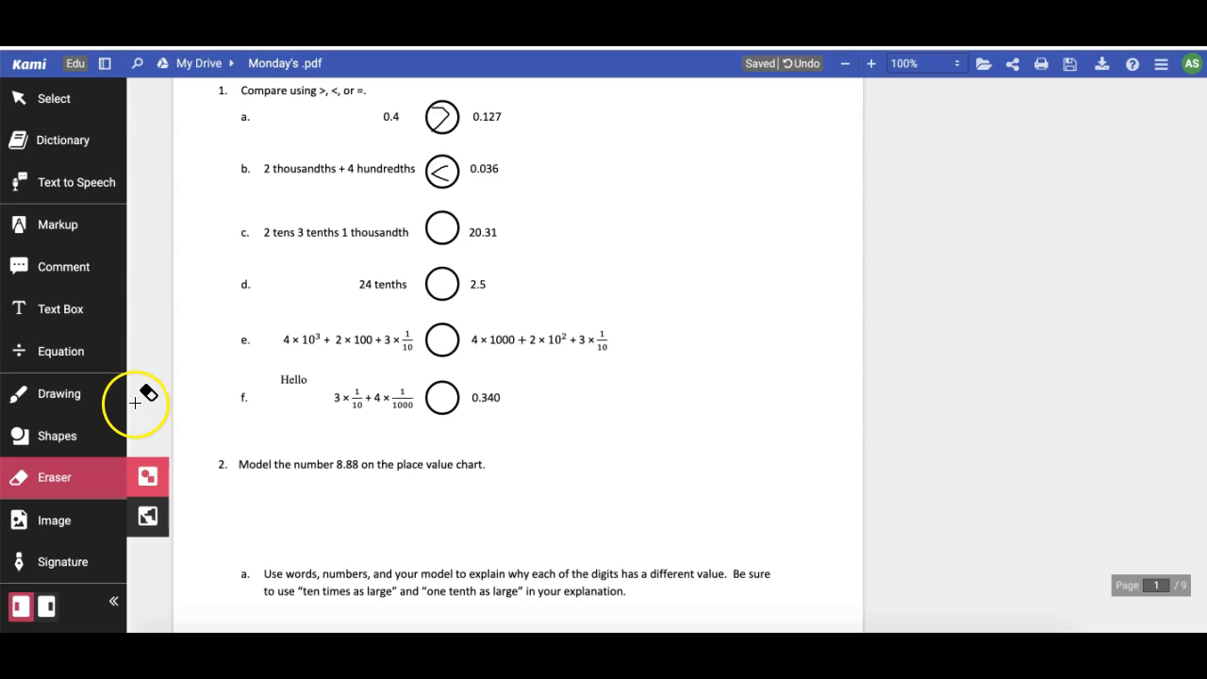
- Insert the "Impressive!" dog sticker in the blank area beside items b to d and enlarge it
click(58, 522)
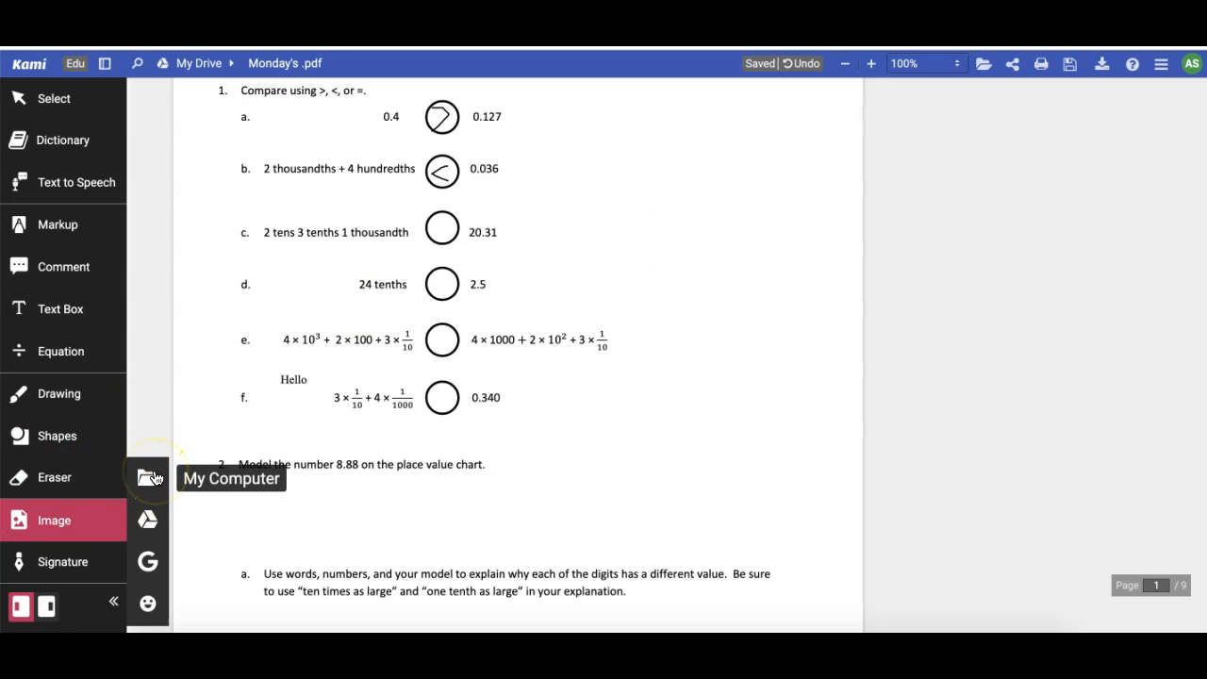
click(160, 521)
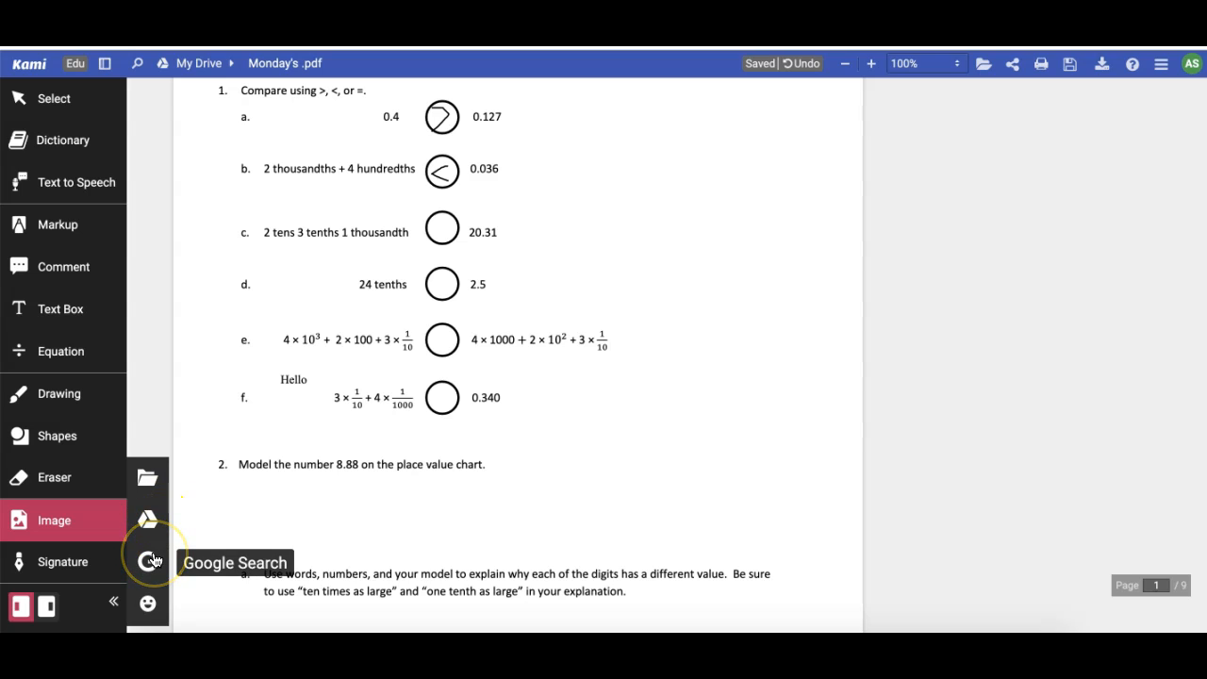
click(148, 603)
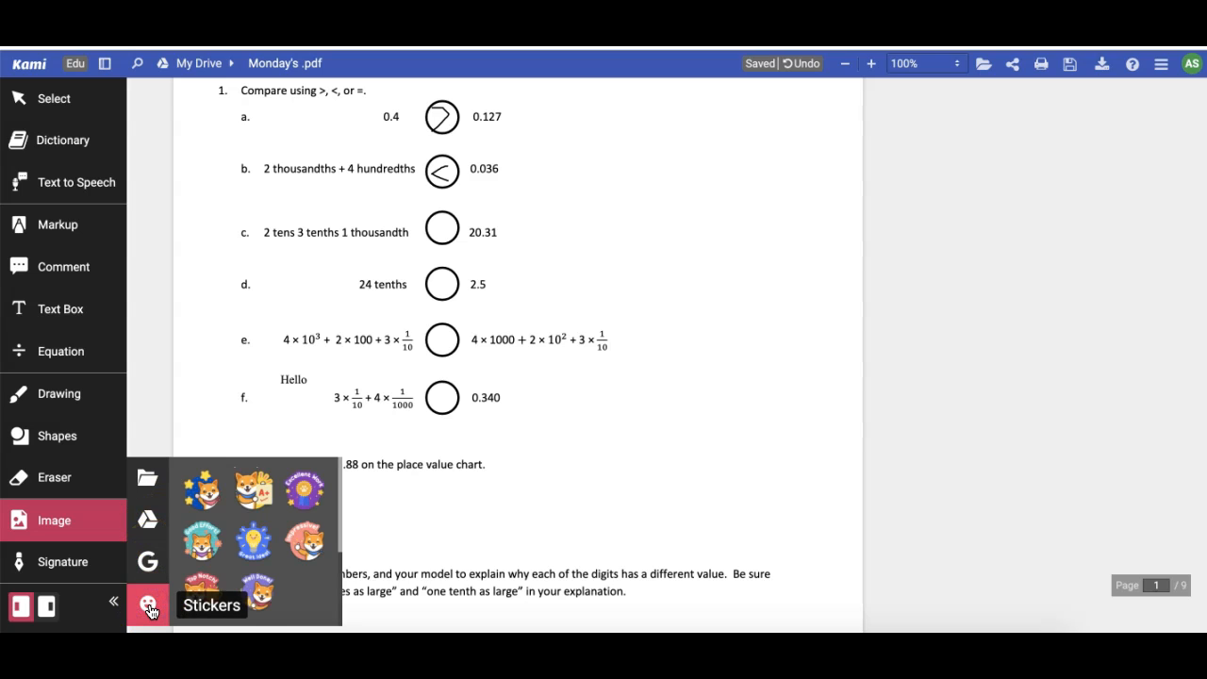
click(290, 549)
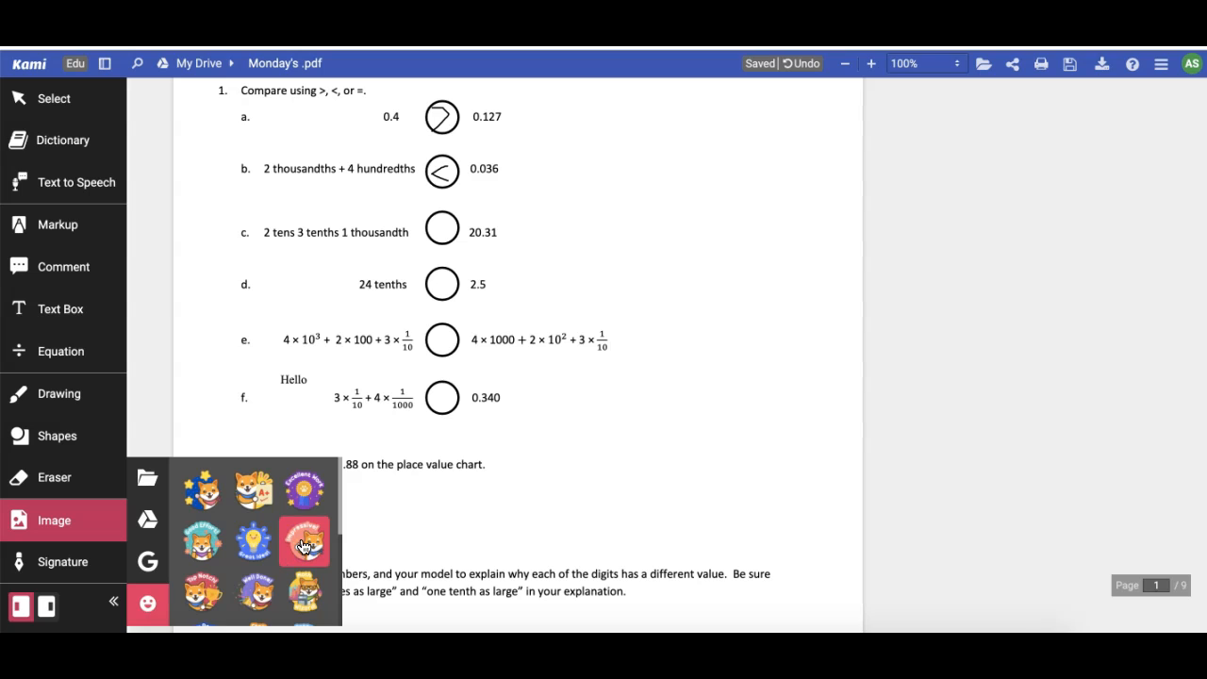
click(600, 217)
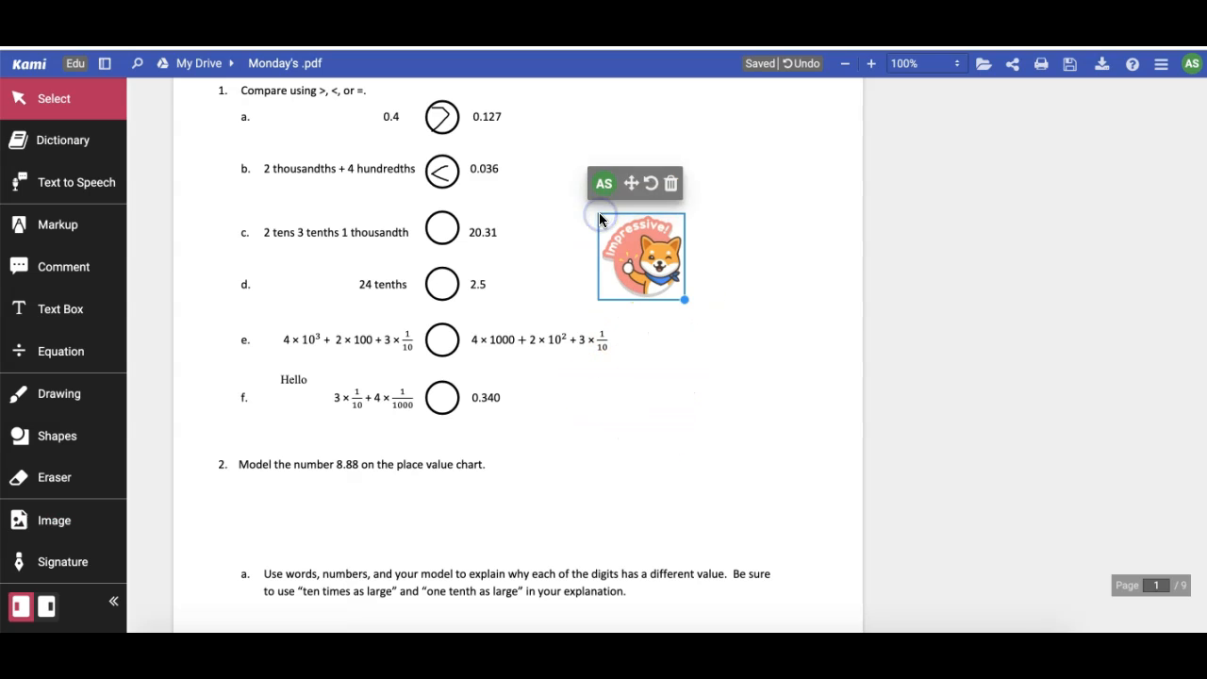
click(686, 297)
drag(686, 296, 634, 219)
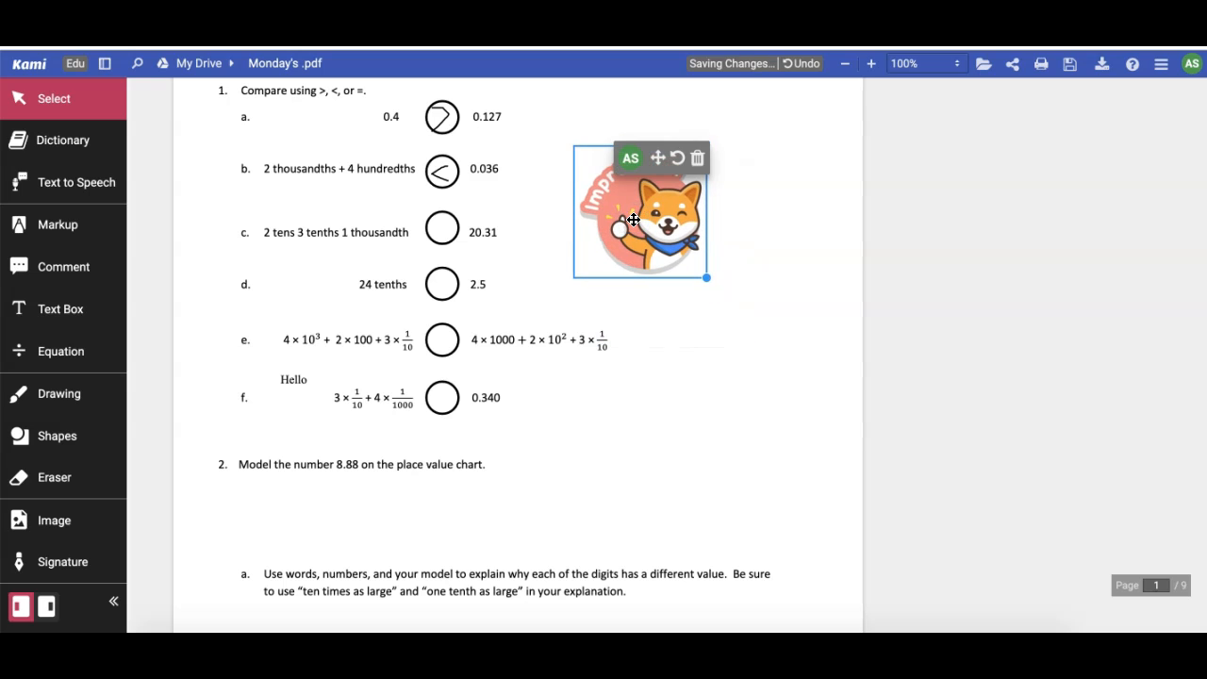
- Insert the saved full-name signature in the blank space below the question 2 instruction
click(42, 564)
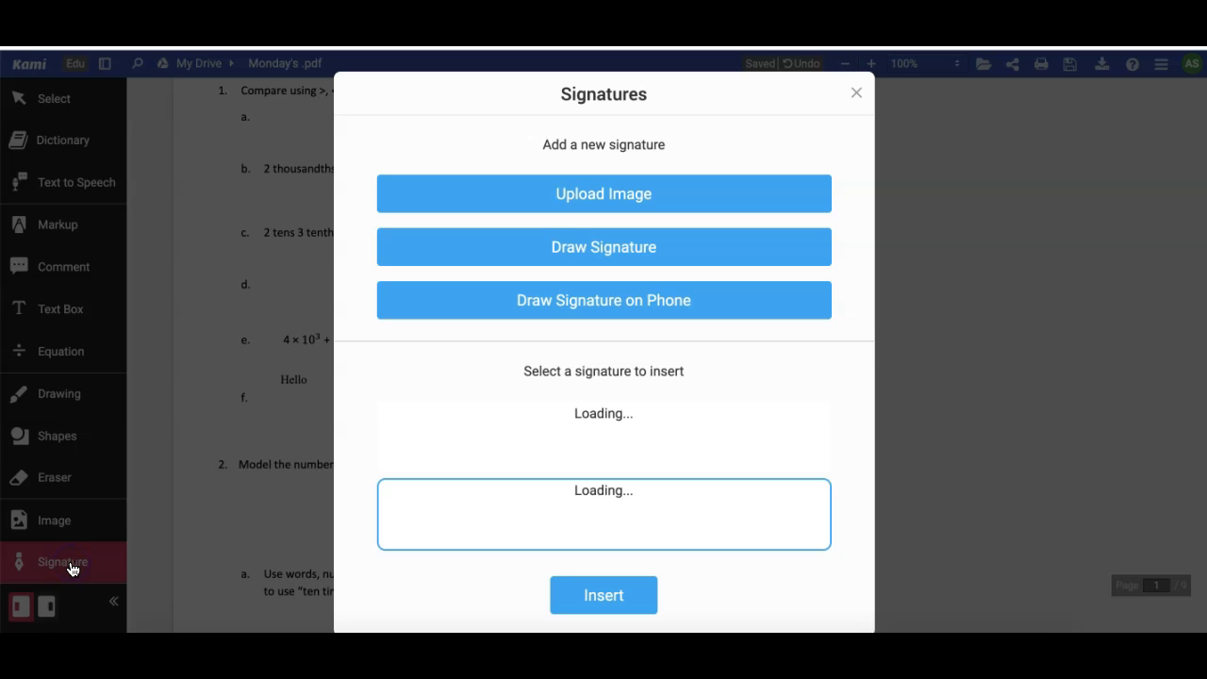
mouse_move(561, 547)
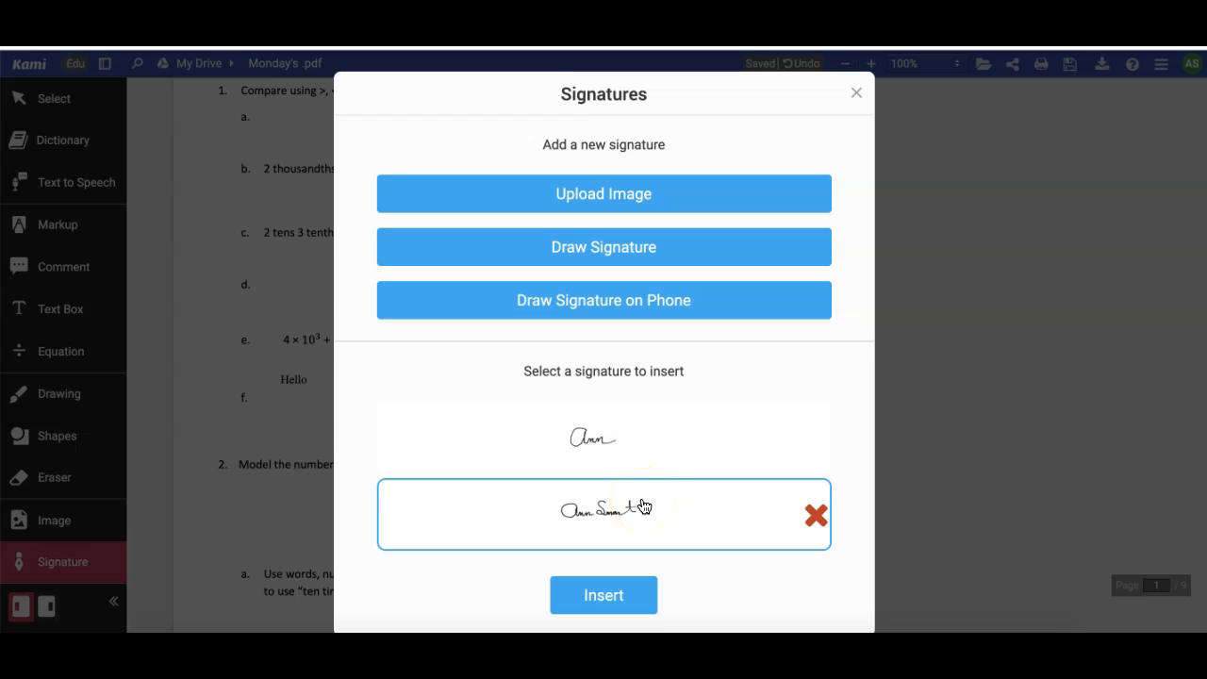
click(614, 594)
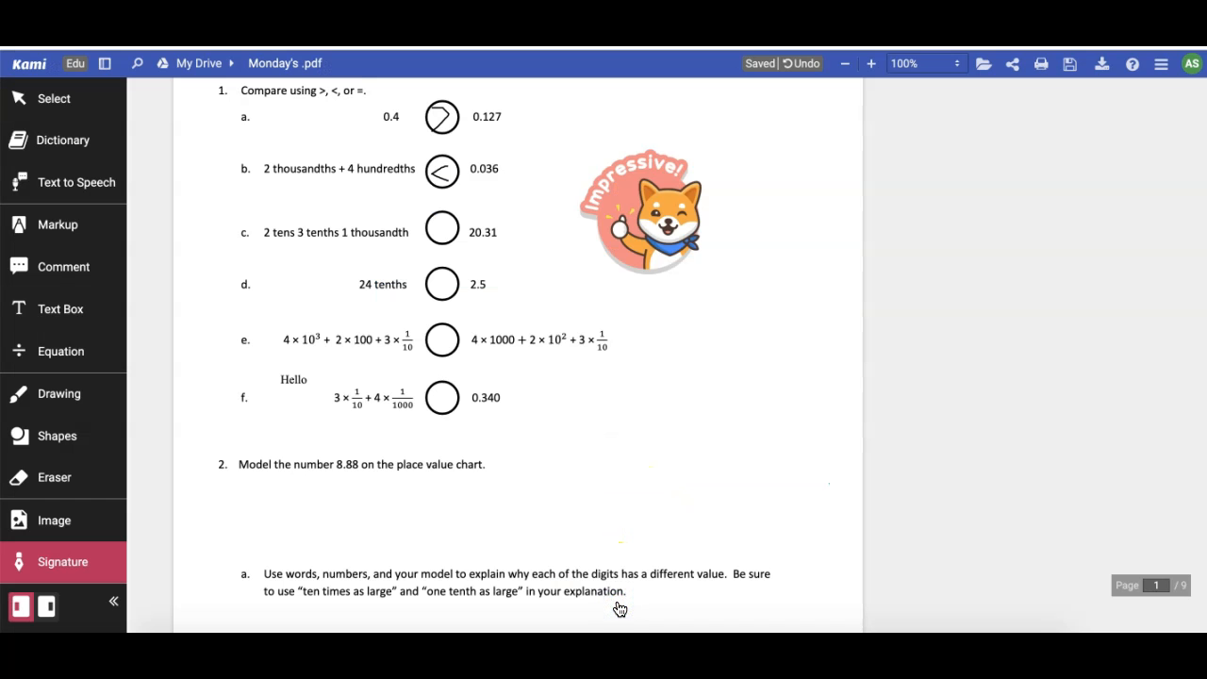
click(300, 488)
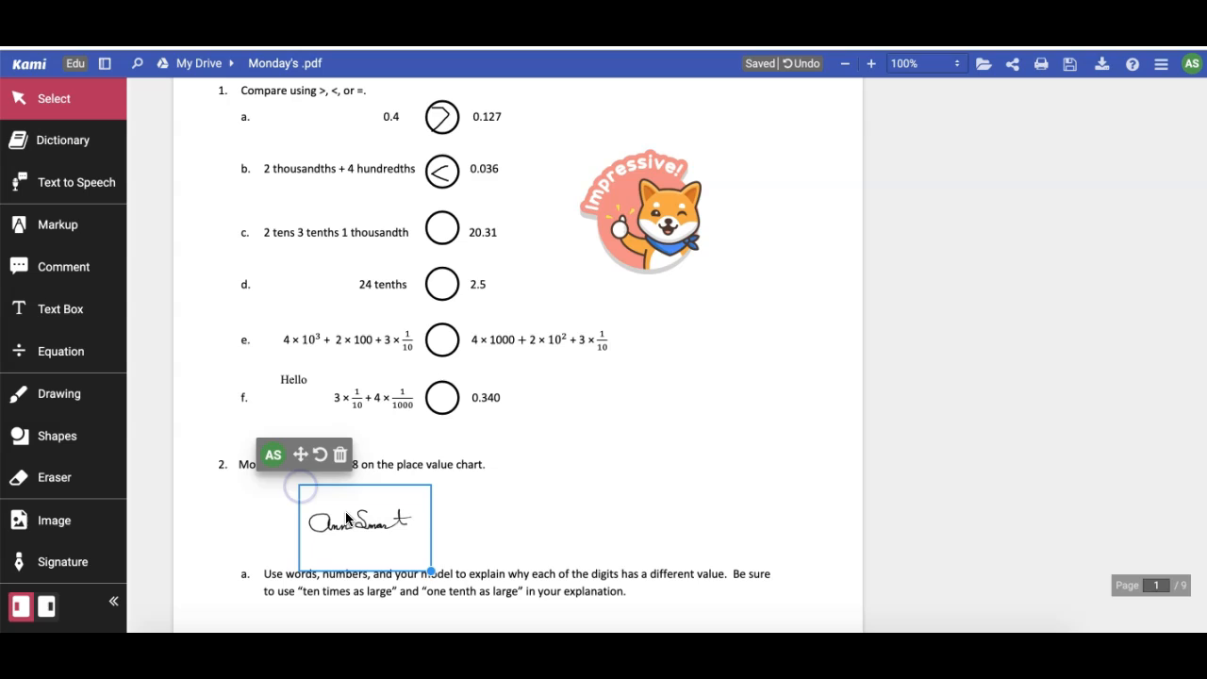
click(401, 528)
click(430, 570)
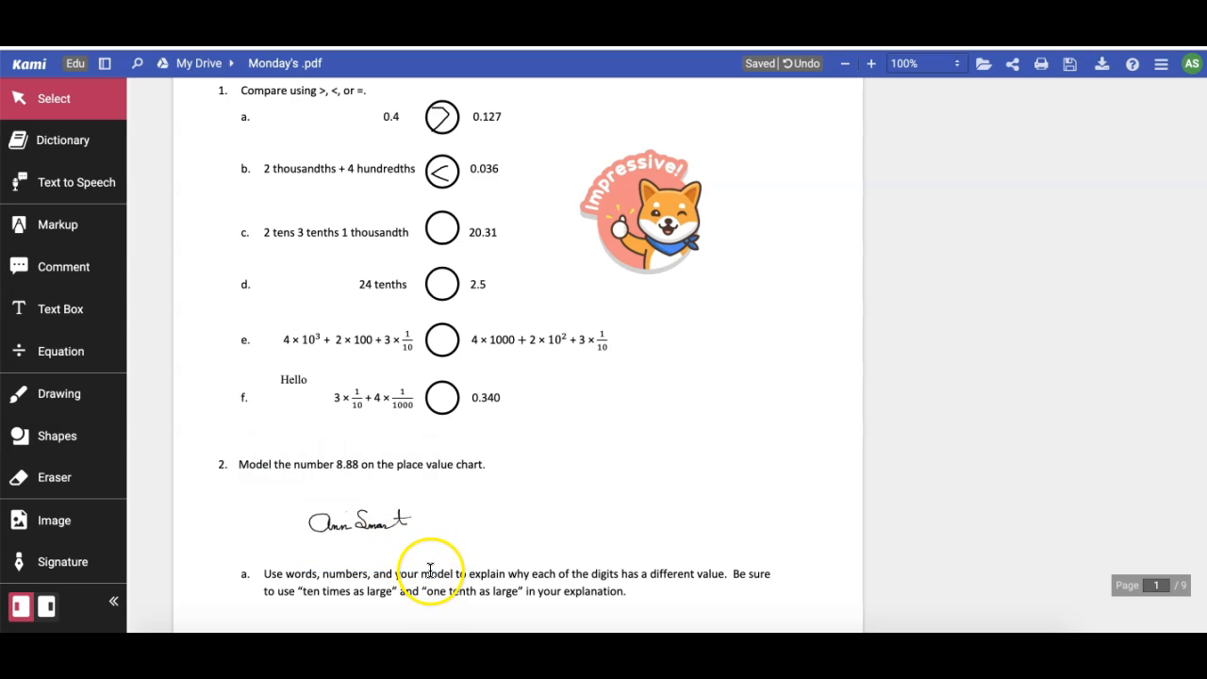
click(394, 540)
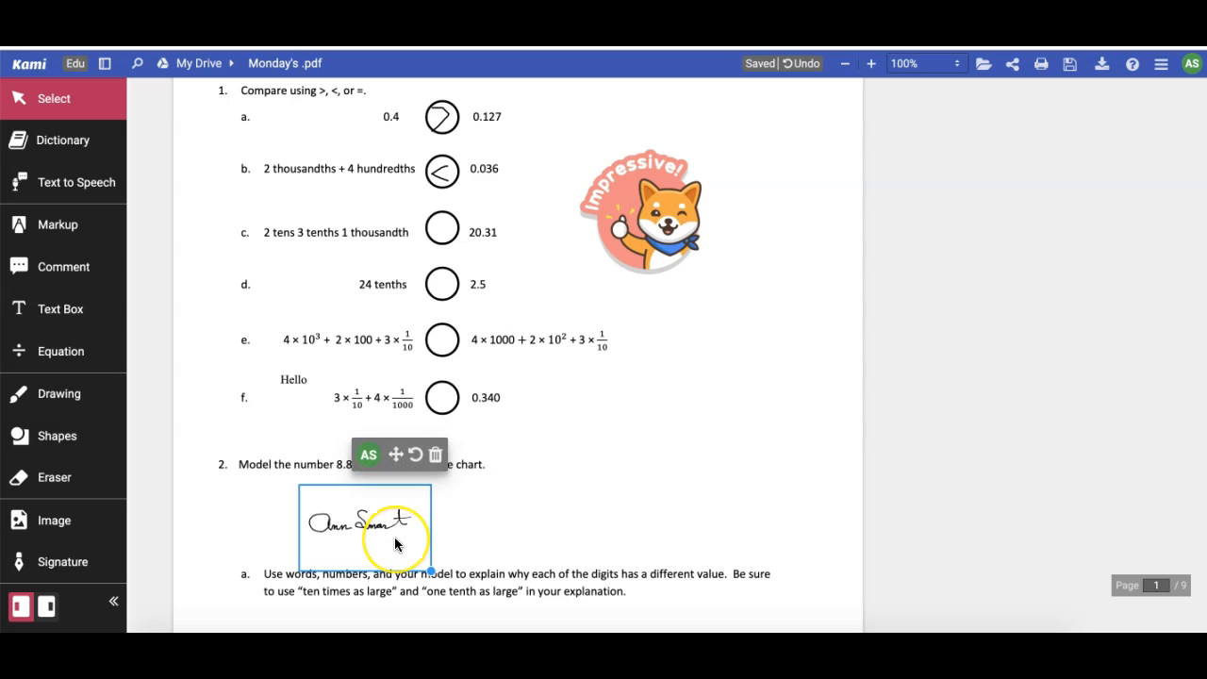
- Open the signature options again
click(80, 566)
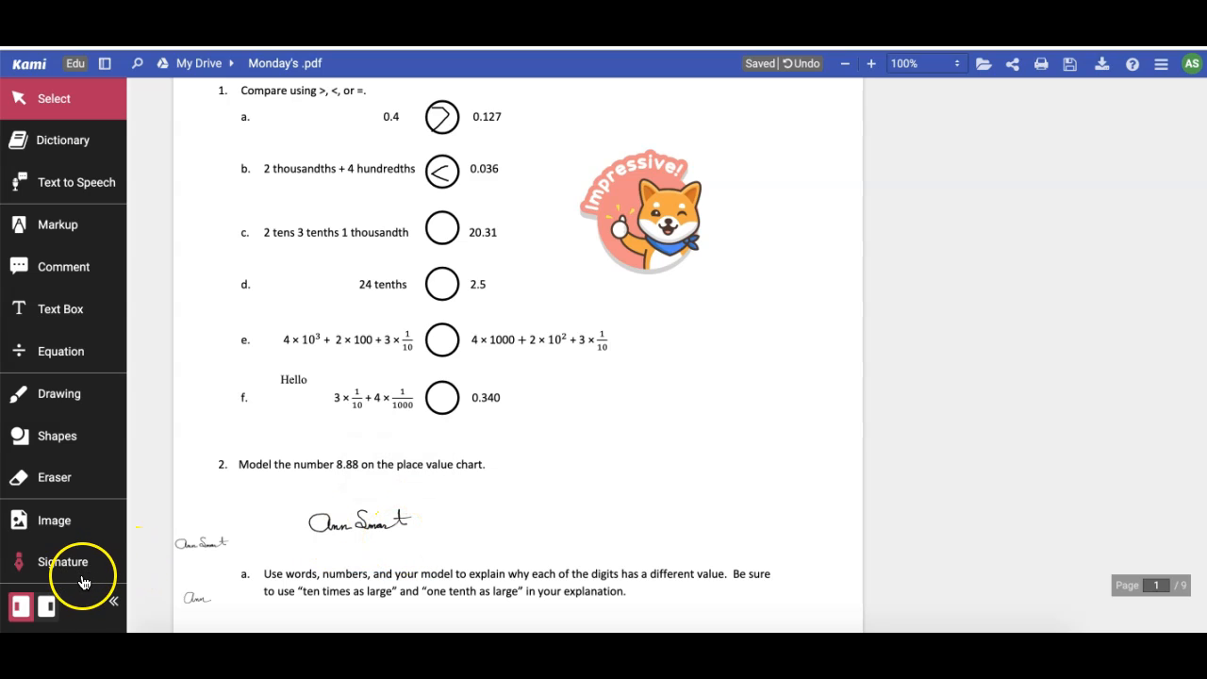